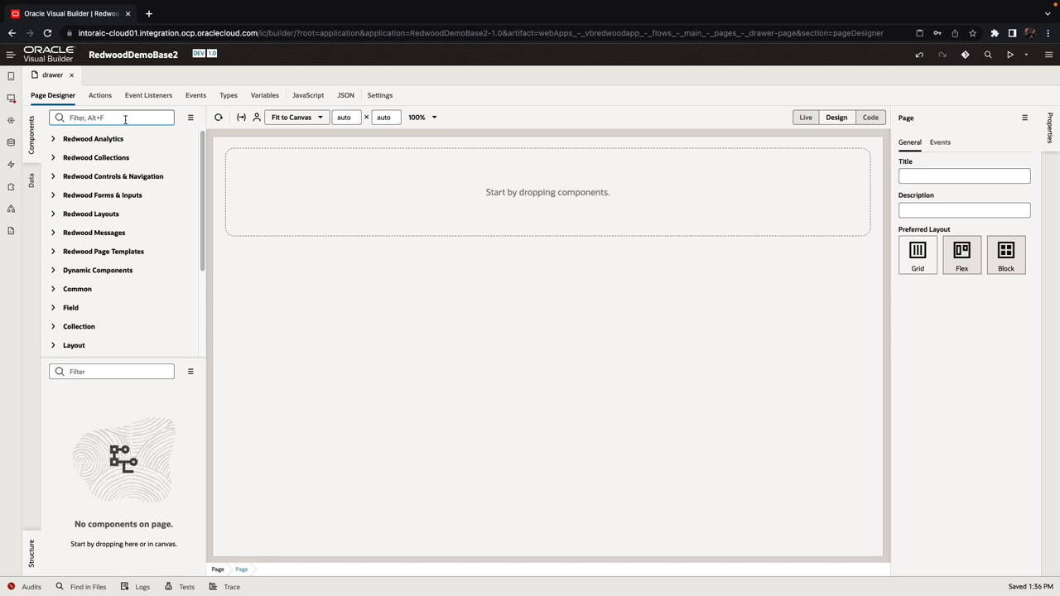
{"action": "type", "text": "s"}
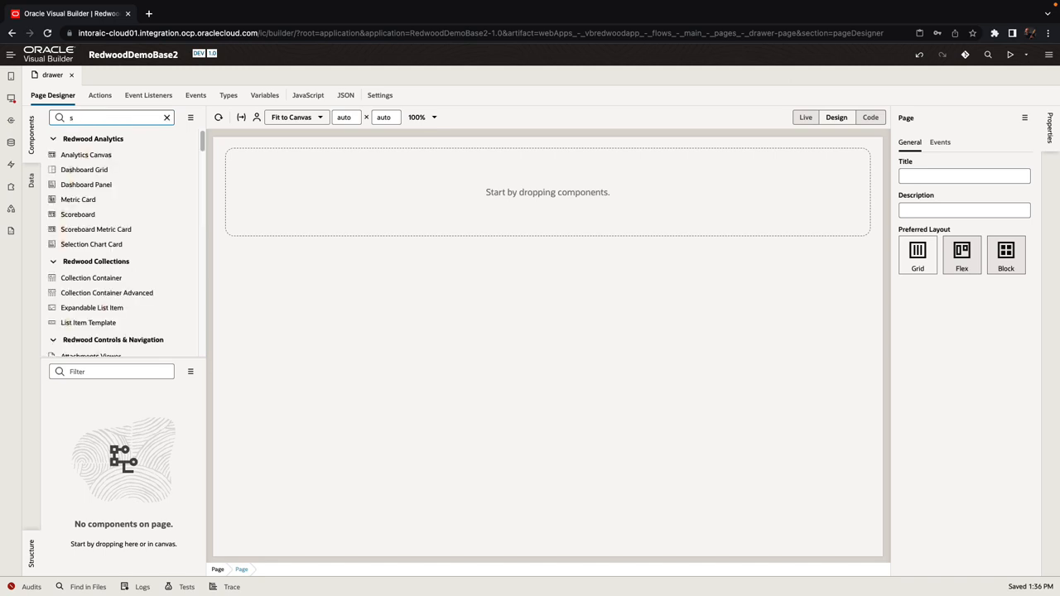
{"action": "type", "text": "mar"}
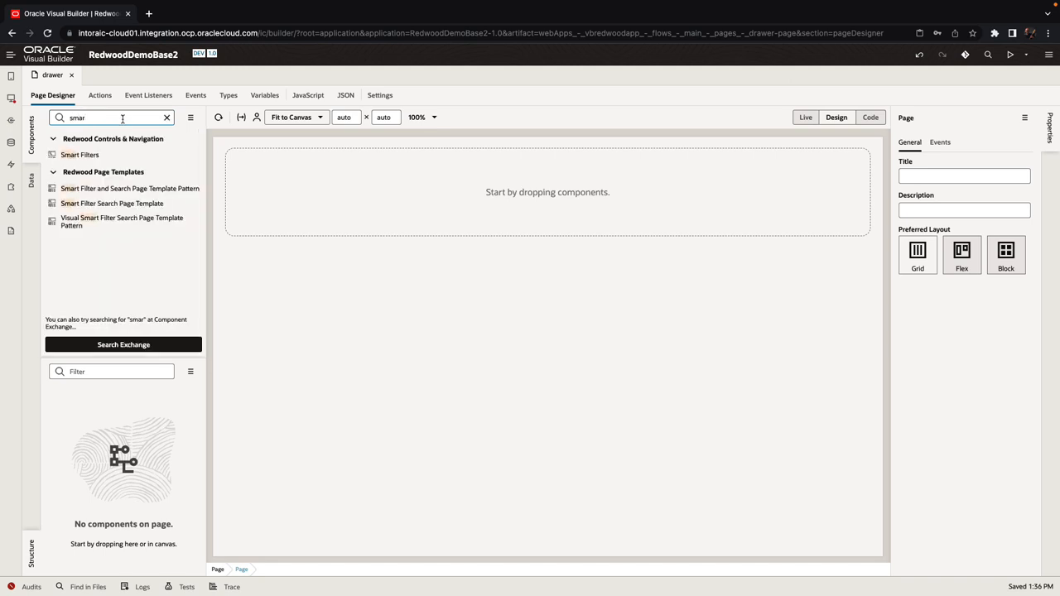
Step: Add a Smart Filter Search Page Template titled 'Employees' with subtitle 'Basic Info'
{"action": "left_click_drag", "start_coordinate": [112, 202], "coordinate": [260, 205]}
{"action": "left_click", "coordinate": [996, 206]}
{"action": "type", "text": "Employees"}
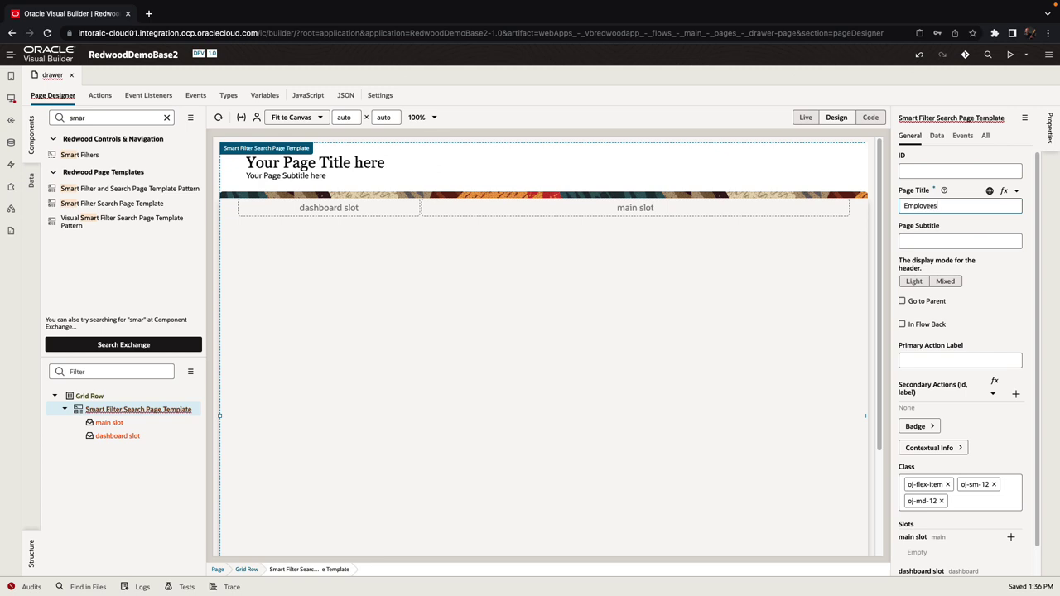
{"action": "key", "text": "Tab"}
{"action": "type", "text": "Basic Inf"}
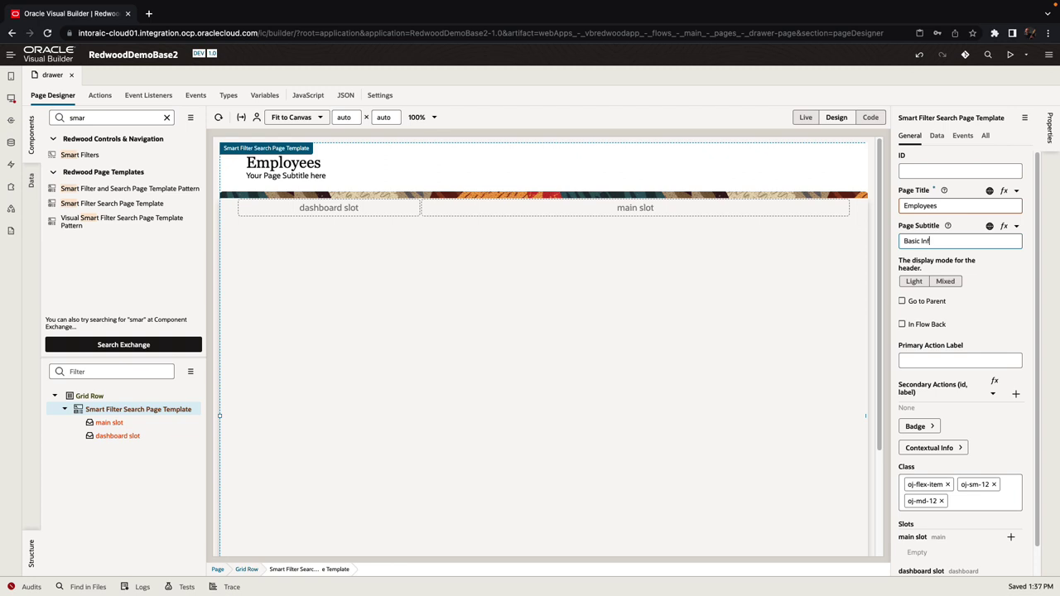
{"action": "type", "text": "o"}
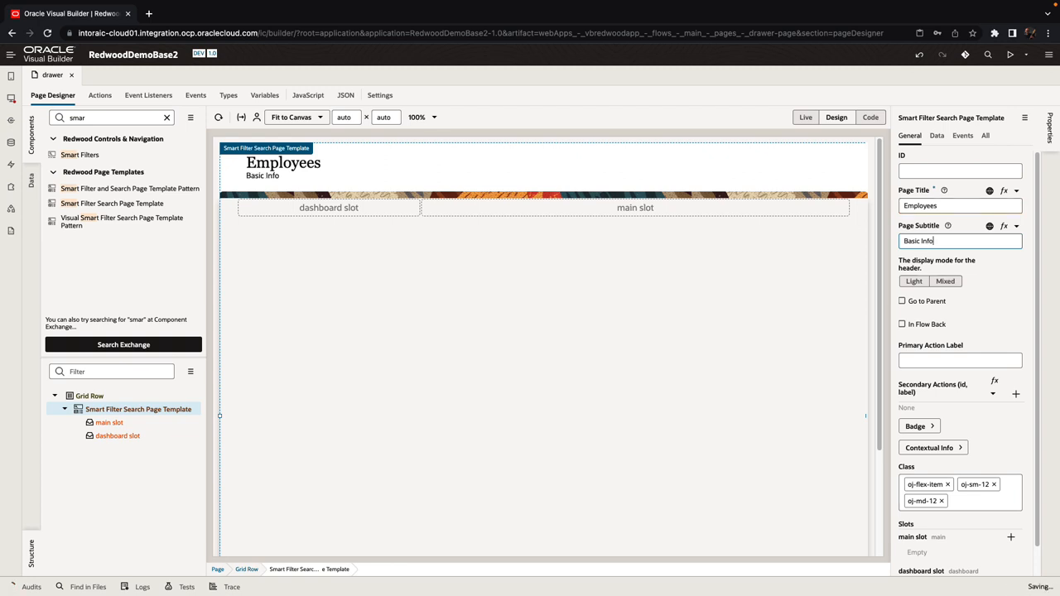
{"action": "key", "text": "Tab"}
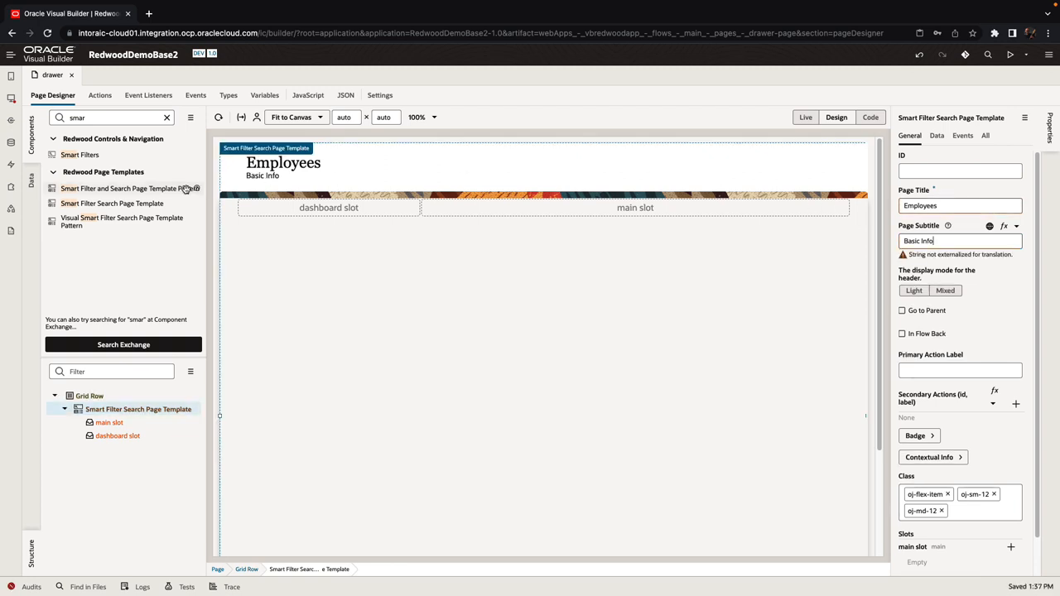
Step: Bind the Employees business object into the template's main slot as a Table
{"action": "left_click", "coordinate": [33, 188]}
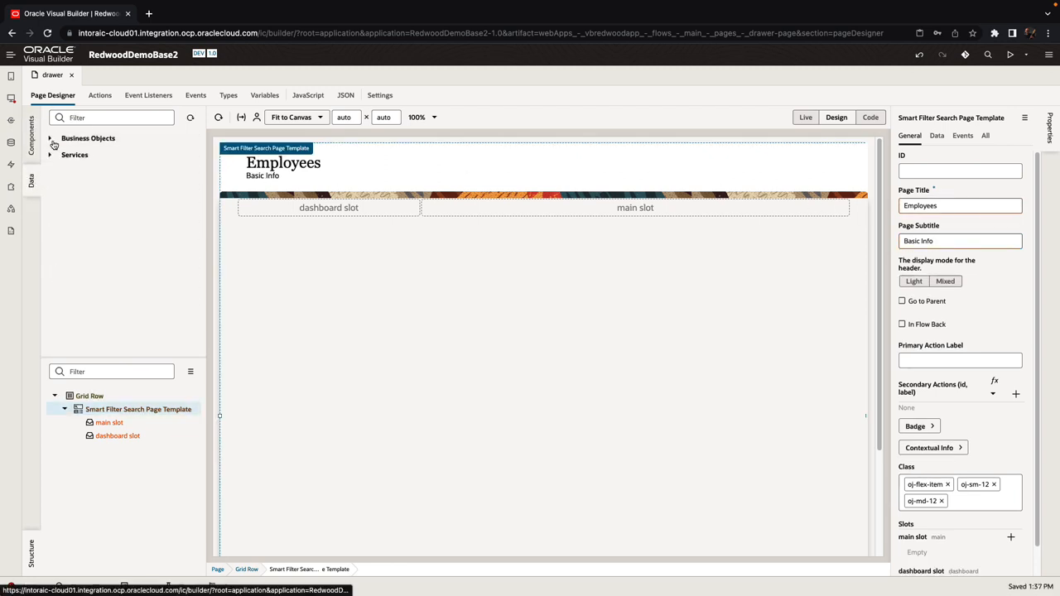
{"action": "left_click", "coordinate": [50, 139]}
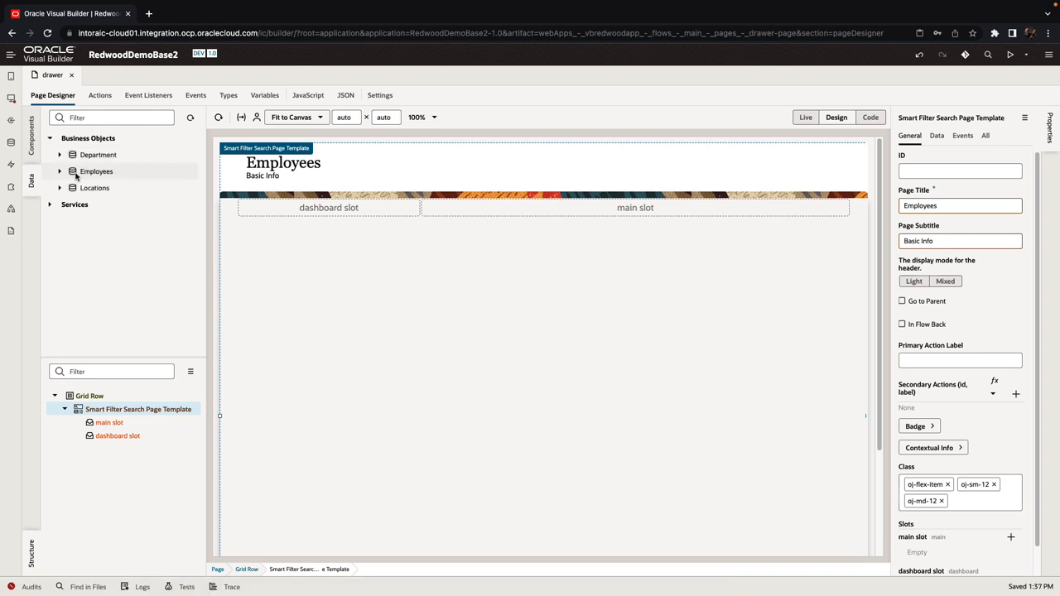
{"action": "left_click_drag", "start_coordinate": [96, 171], "coordinate": [466, 207]}
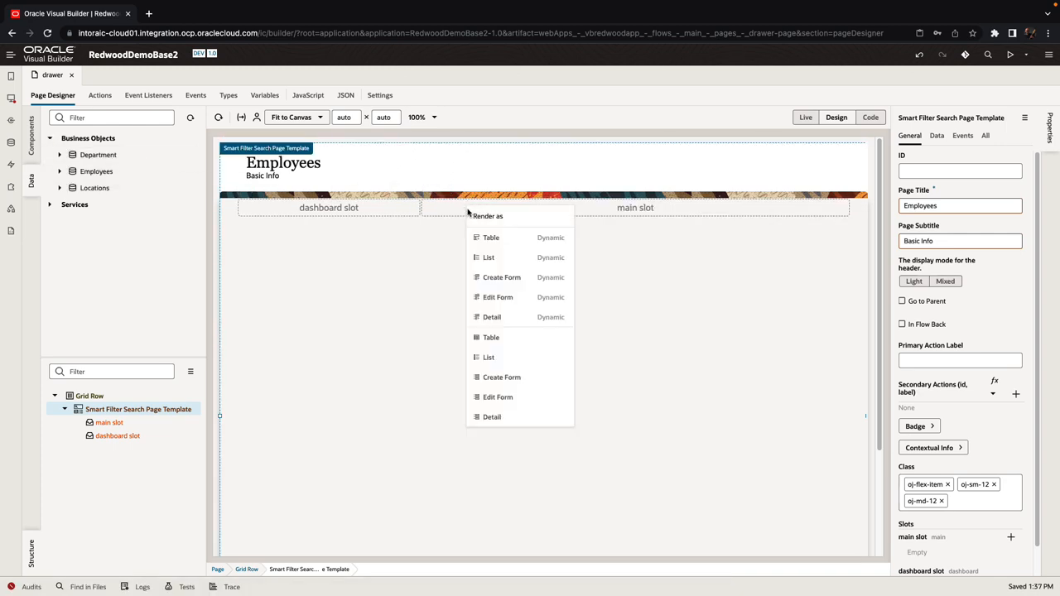
{"action": "left_click", "coordinate": [491, 337]}
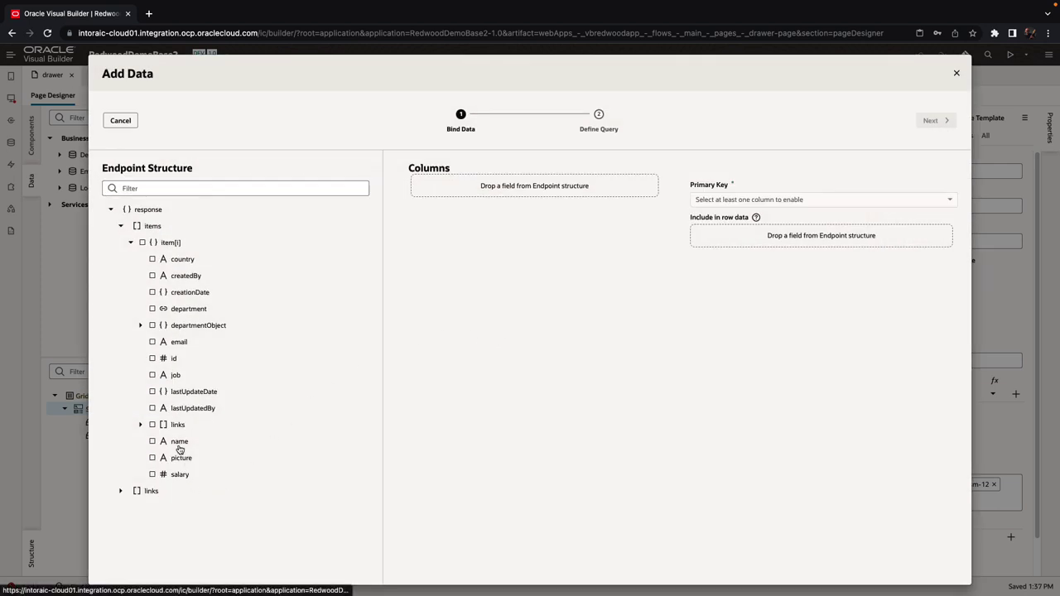
Step: Include name and job as table columns and finish the Add Data wizard
{"action": "left_click", "coordinate": [180, 442]}
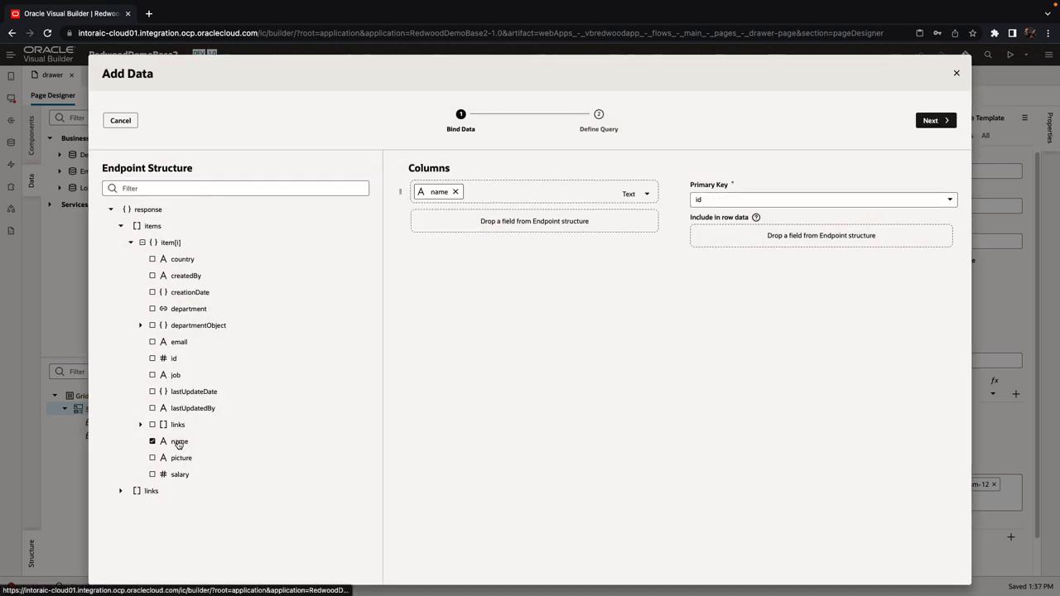
{"action": "left_click", "coordinate": [171, 377]}
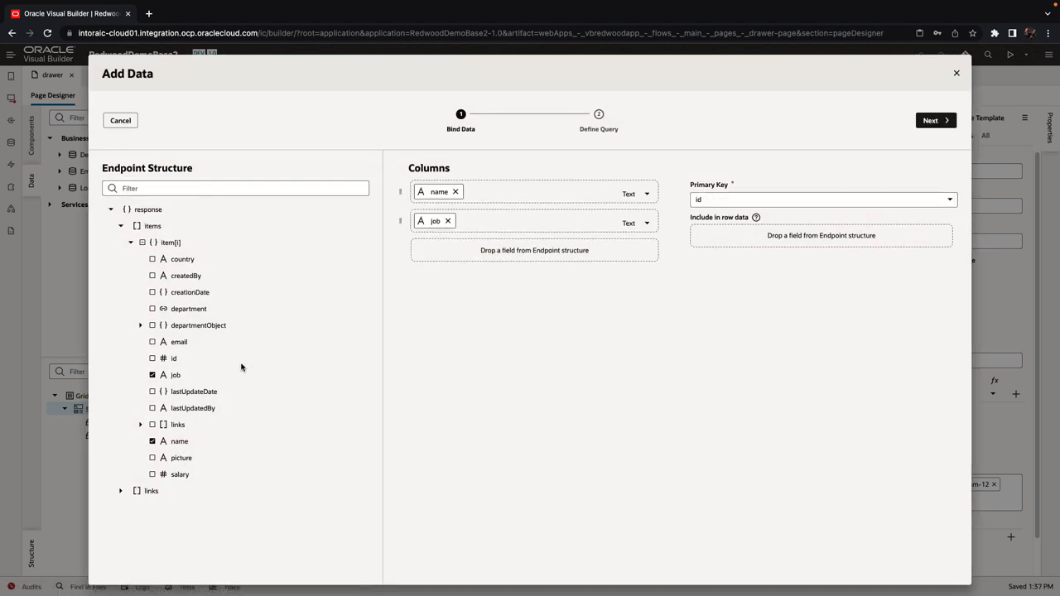
{"action": "left_click", "coordinate": [927, 121]}
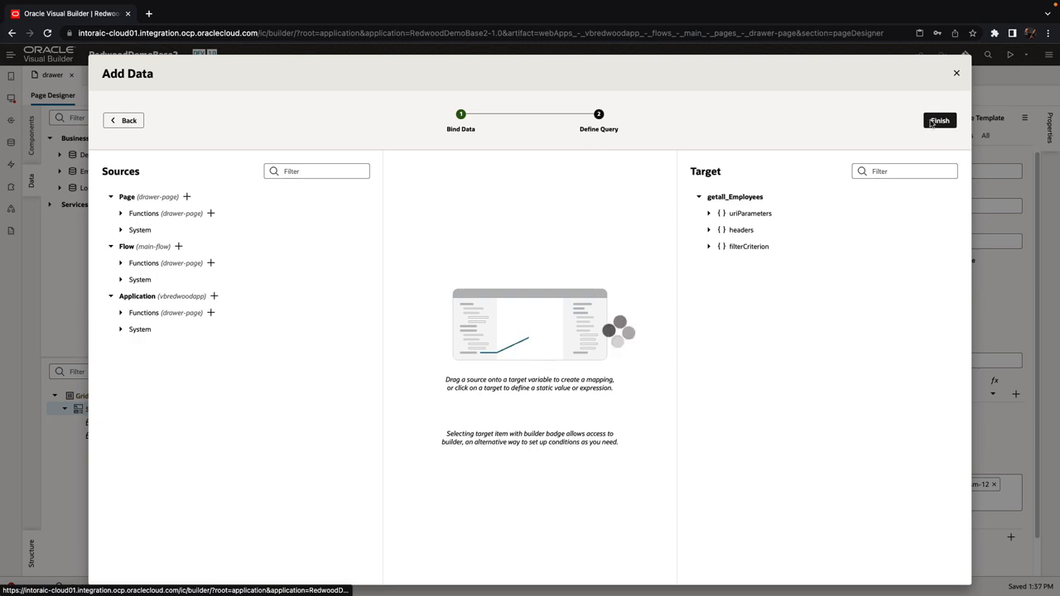
{"action": "left_click", "coordinate": [932, 122]}
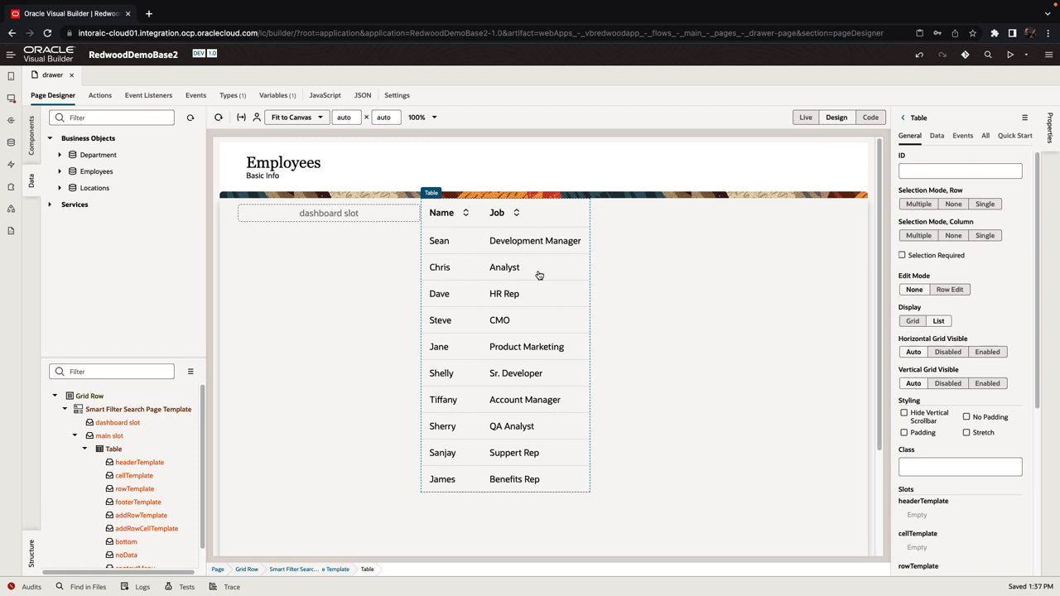
{"action": "mouse_move", "coordinate": [917, 203]}
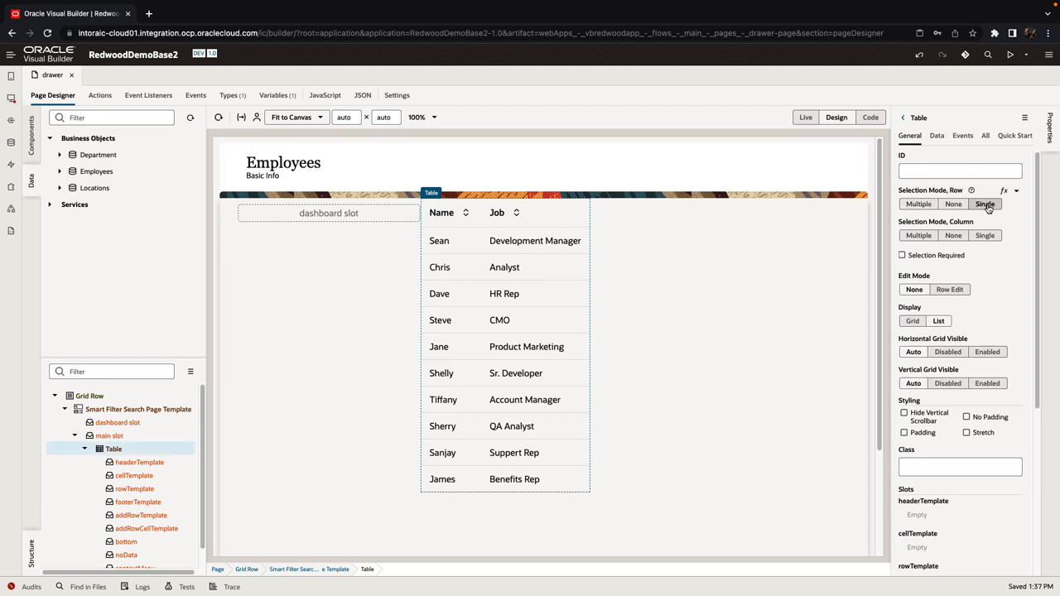
Step: Set table row selection to Single and create an On 'First Selected Row' event chain
{"action": "left_click", "coordinate": [985, 205]}
{"action": "left_click", "coordinate": [963, 136]}
{"action": "left_click", "coordinate": [965, 369]}
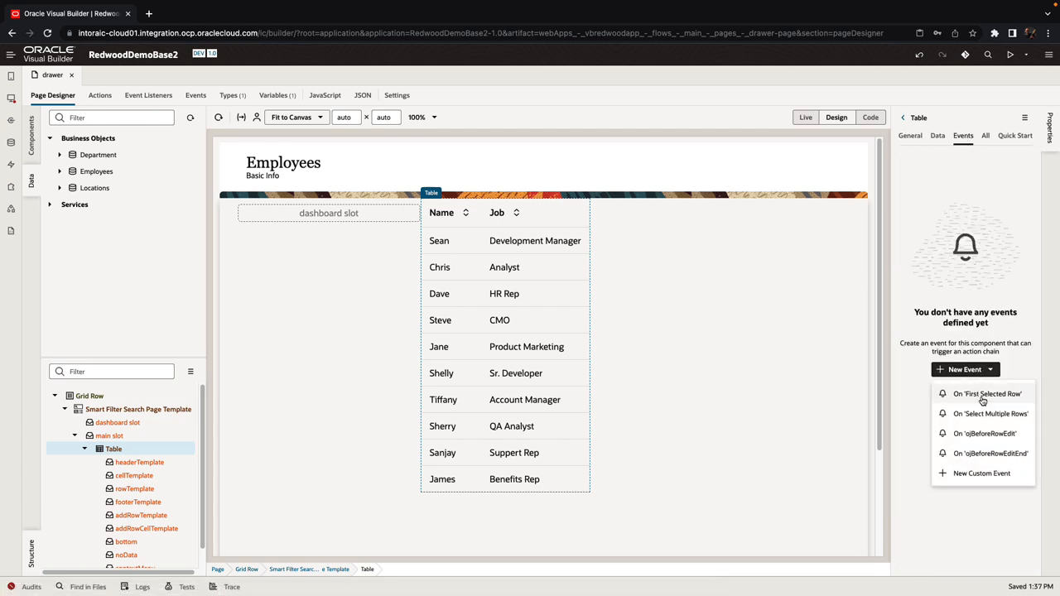
{"action": "left_click", "coordinate": [973, 394]}
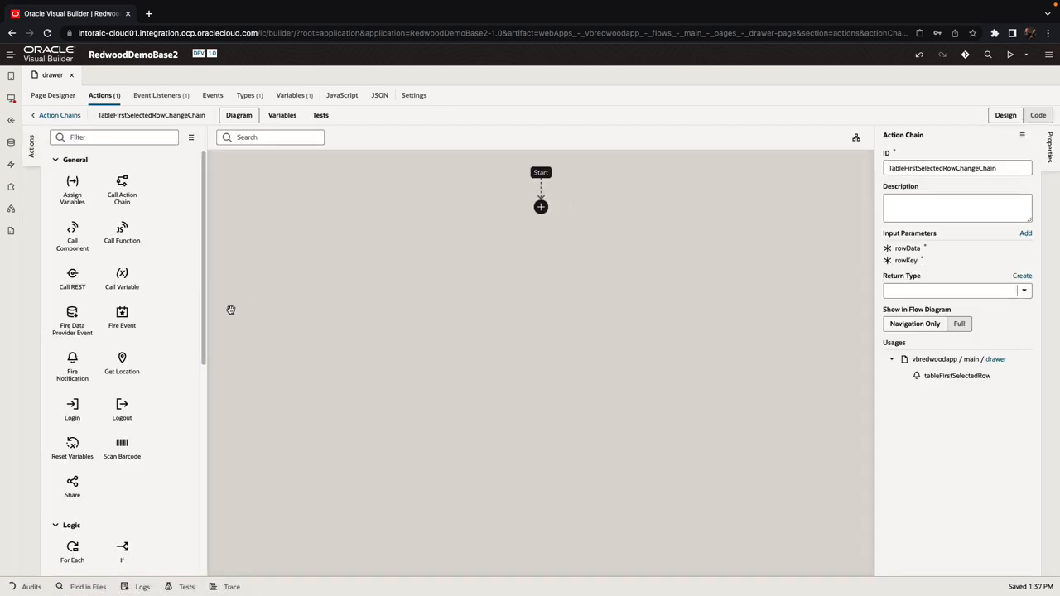
Step: Add an Assign Variables action mapping rowKey to a new page variable selectedEmp and save
{"action": "left_click_drag", "start_coordinate": [72, 189], "coordinate": [540, 206]}
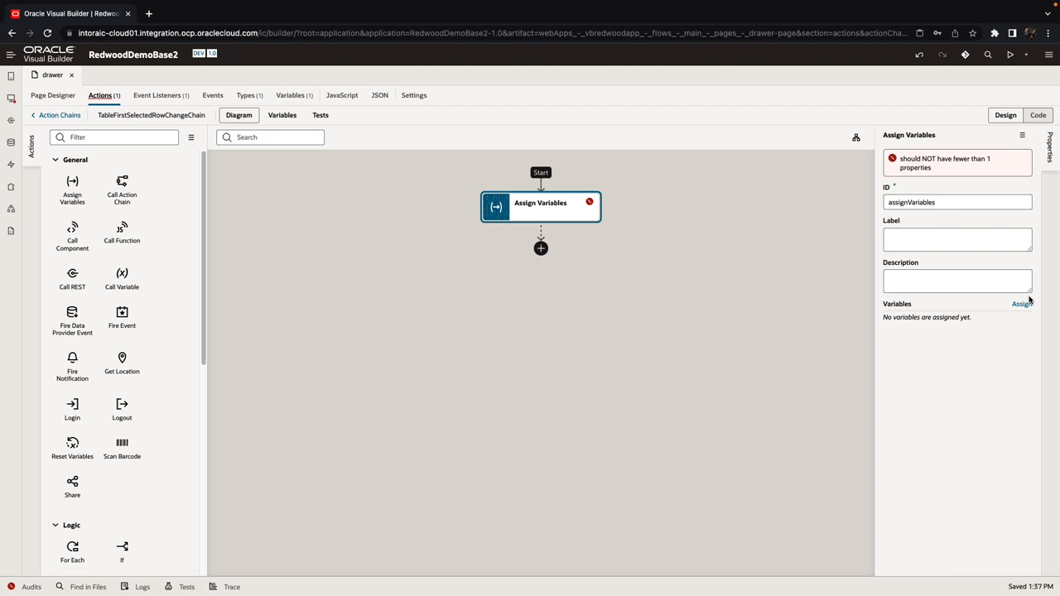
{"action": "left_click", "coordinate": [1021, 298]}
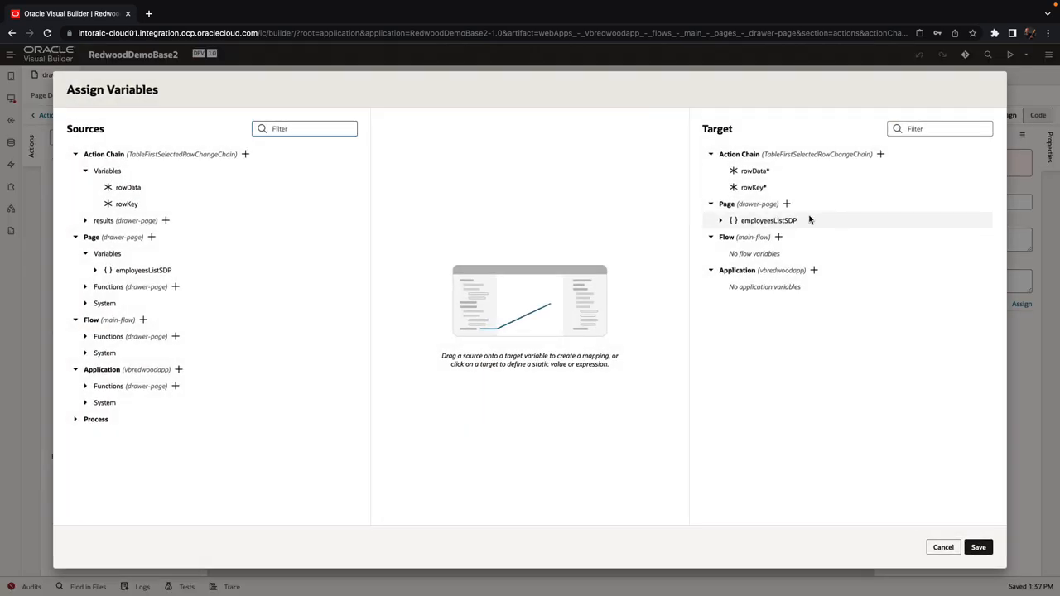
{"action": "left_click", "coordinate": [785, 204]}
{"action": "type", "text": "s"}
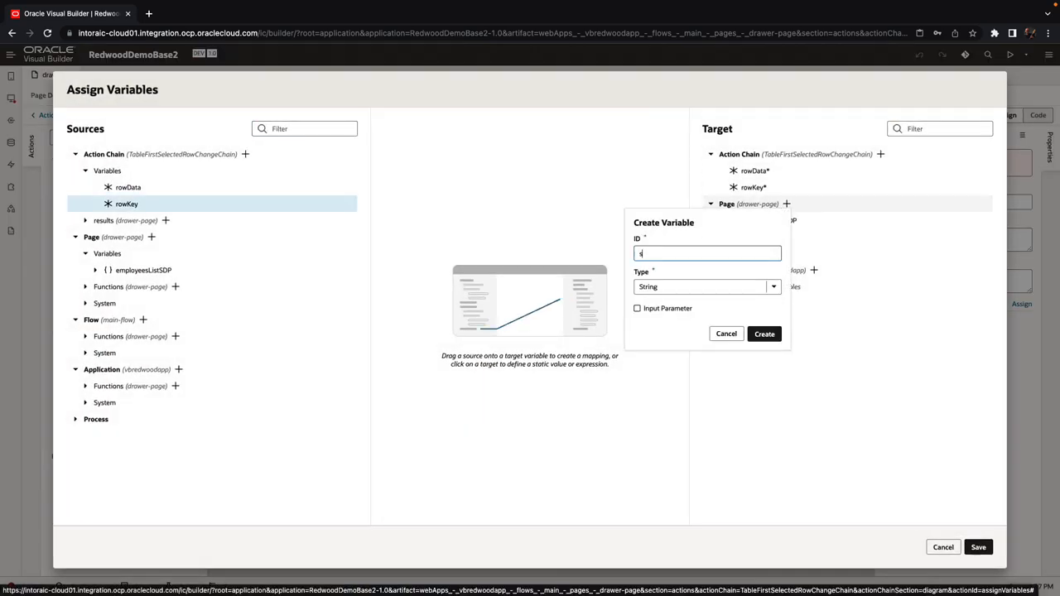
{"action": "type", "text": "electedEmp"}
{"action": "left_click", "coordinate": [764, 333]}
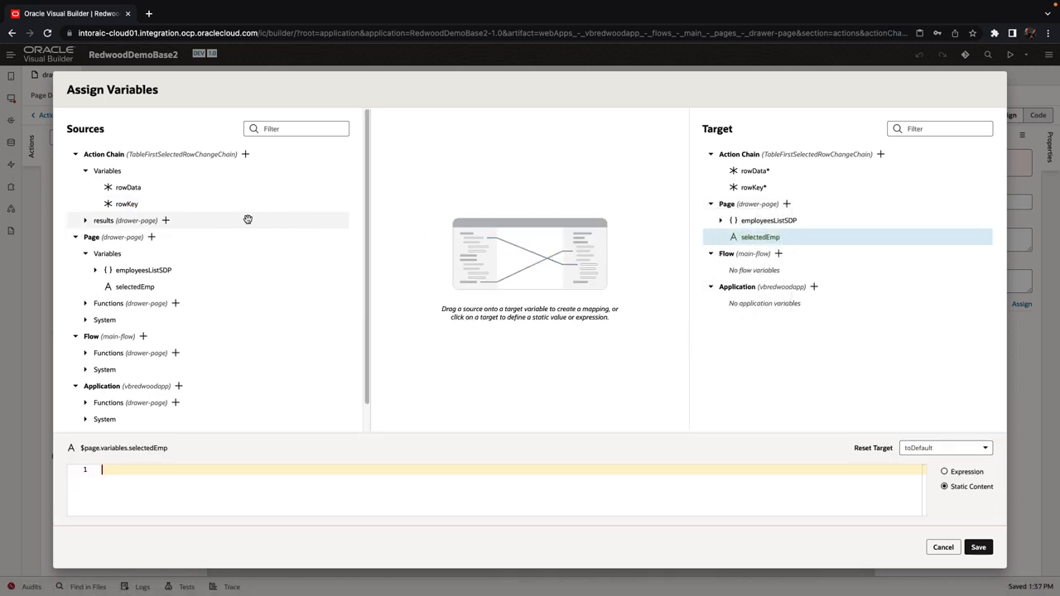
{"action": "mouse_move", "coordinate": [127, 204]}
{"action": "left_mouse_down"}
{"action": "mouse_move", "coordinate": [749, 257]}
{"action": "mouse_move", "coordinate": [755, 239]}
{"action": "left_mouse_up"}
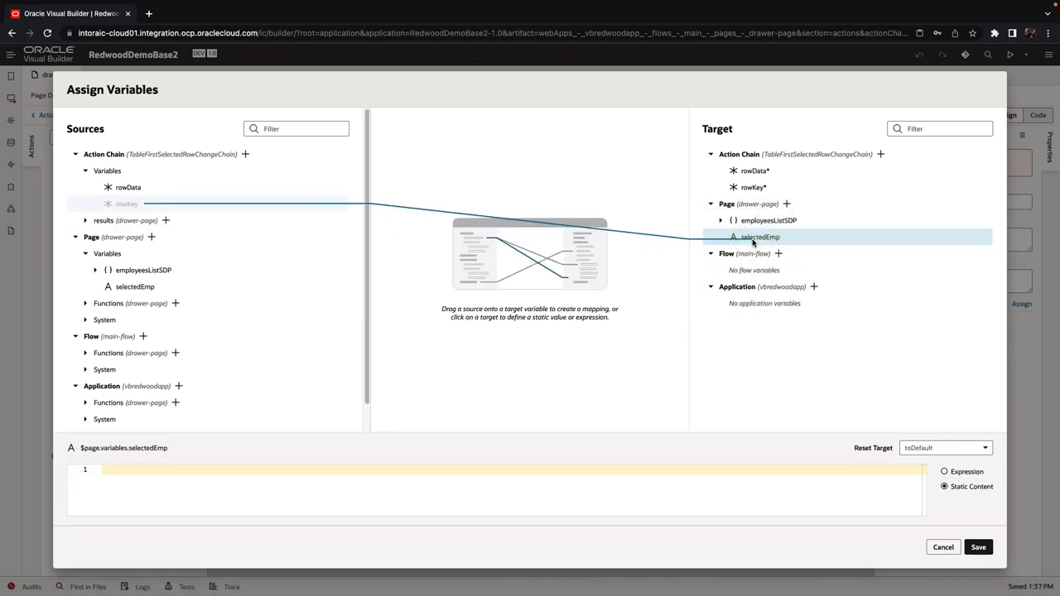
{"action": "left_click", "coordinate": [978, 547]}
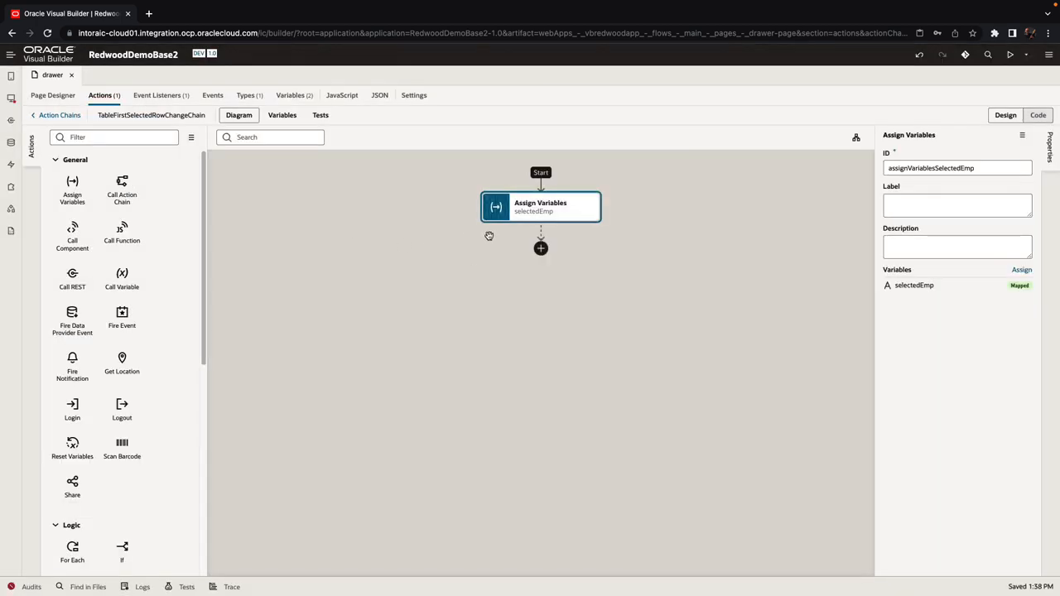
Step: Find the Drawer Popup component and add it to the page's Structure tree
{"action": "left_click", "coordinate": [53, 95]}
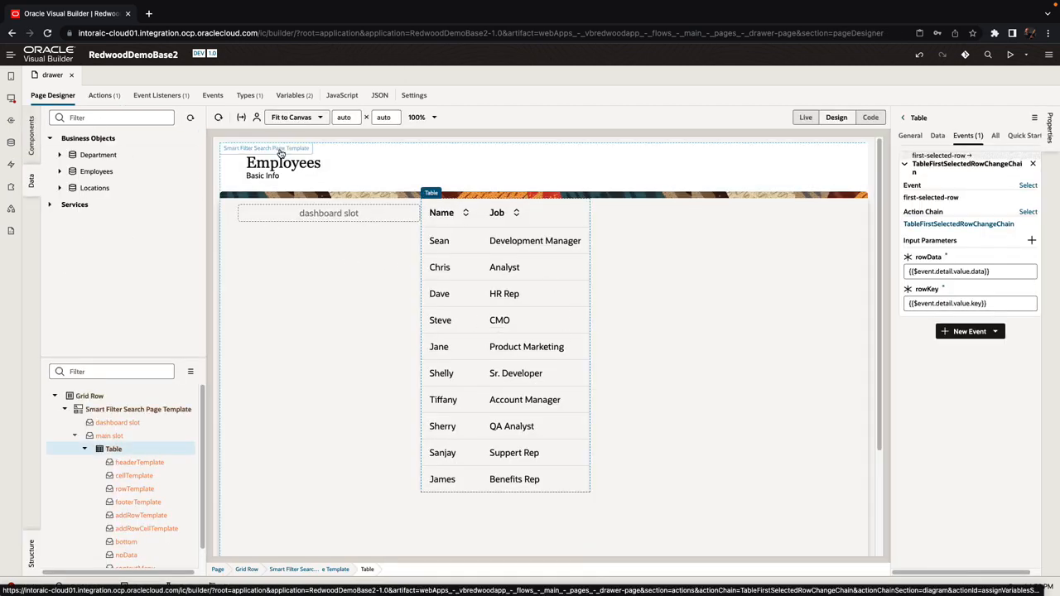
{"action": "left_click", "coordinate": [25, 124]}
{"action": "type", "text": "smar"}
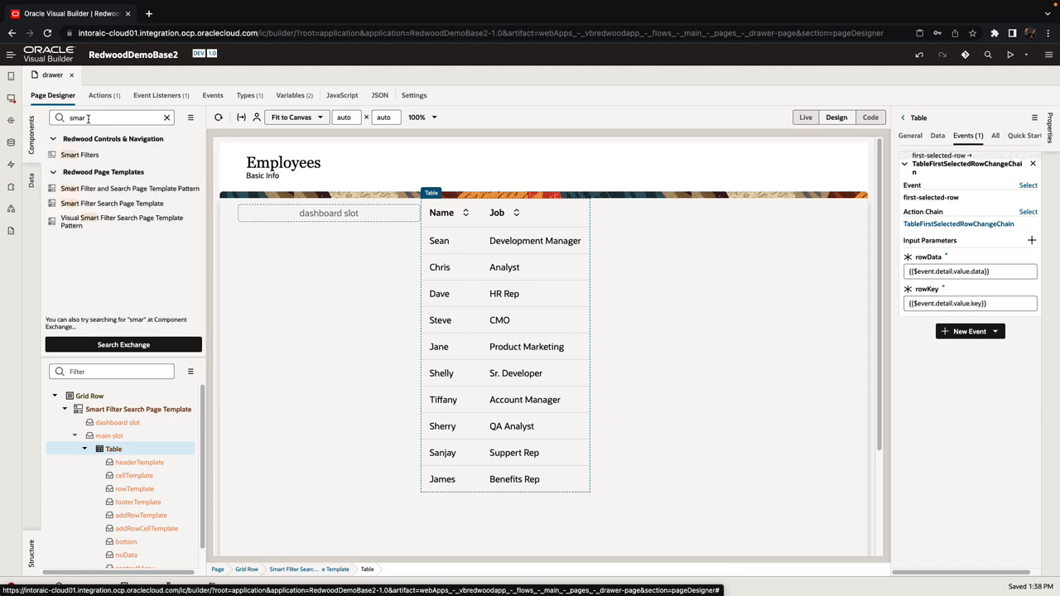
{"action": "triple_click", "coordinate": [112, 116]}
{"action": "type", "text": "drawer"}
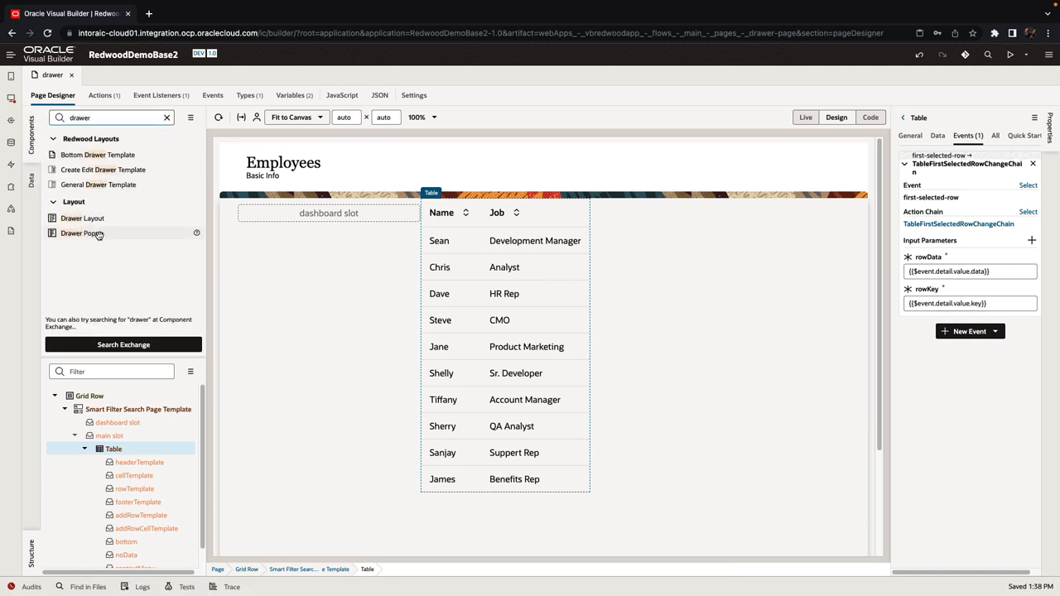
{"action": "left_click_drag", "start_coordinate": [83, 233], "coordinate": [83, 396]}
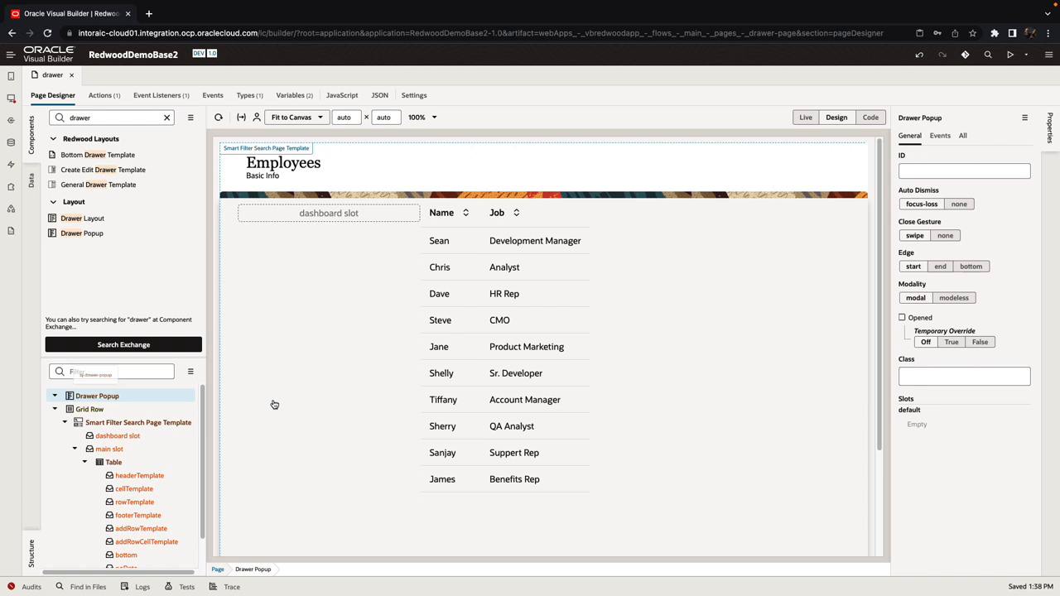
Step: Set the drawer's Temporary Override to True and its Edge to end
{"action": "left_click", "coordinate": [952, 342]}
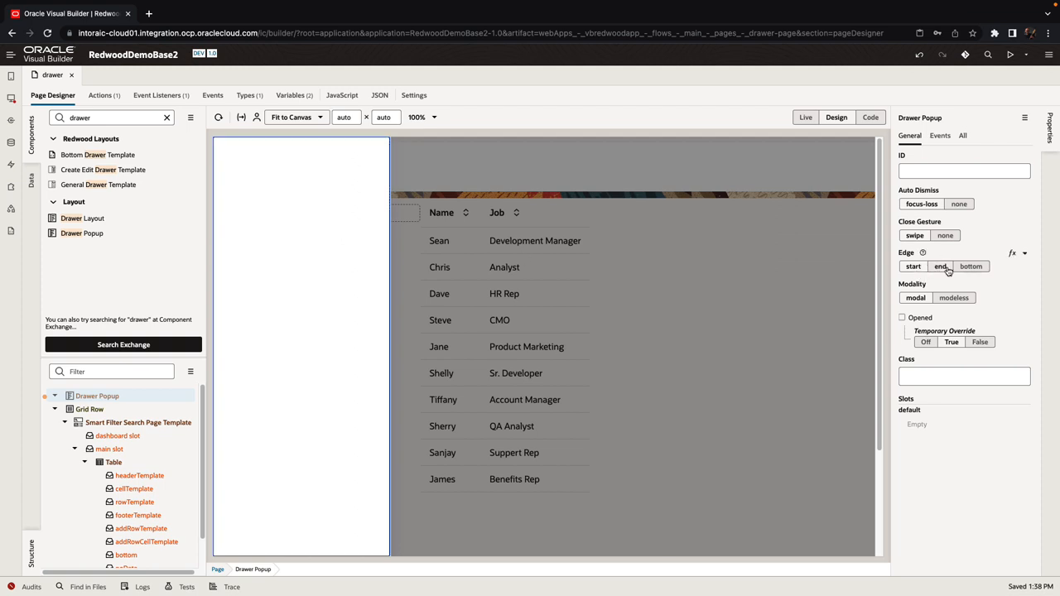
{"action": "left_click", "coordinate": [941, 267]}
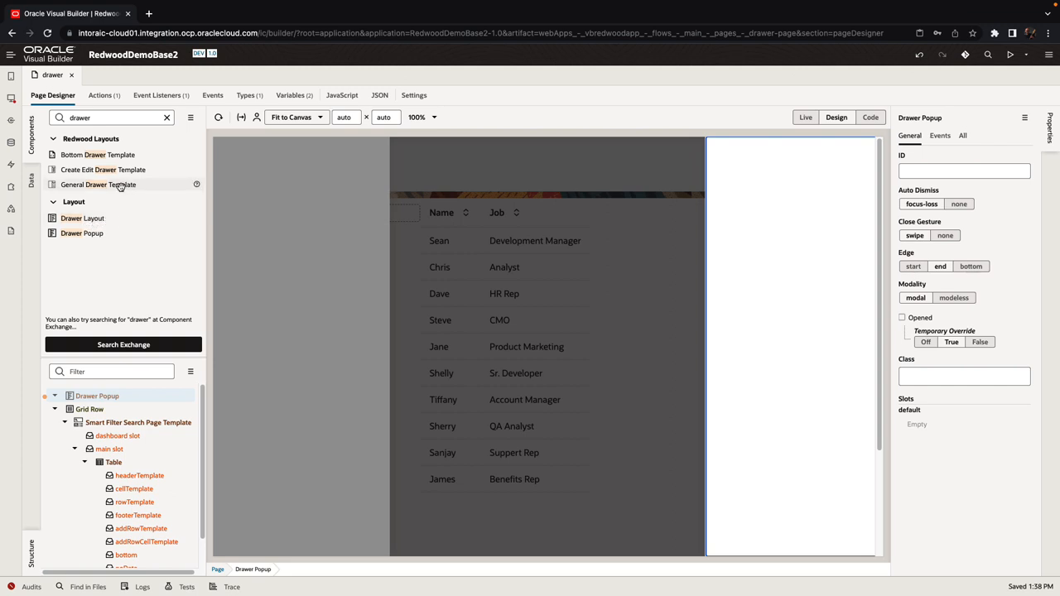
Step: Place a General Drawer Template in the drawer and title it 'Emp Info'
{"action": "left_click_drag", "start_coordinate": [115, 184], "coordinate": [97, 400]}
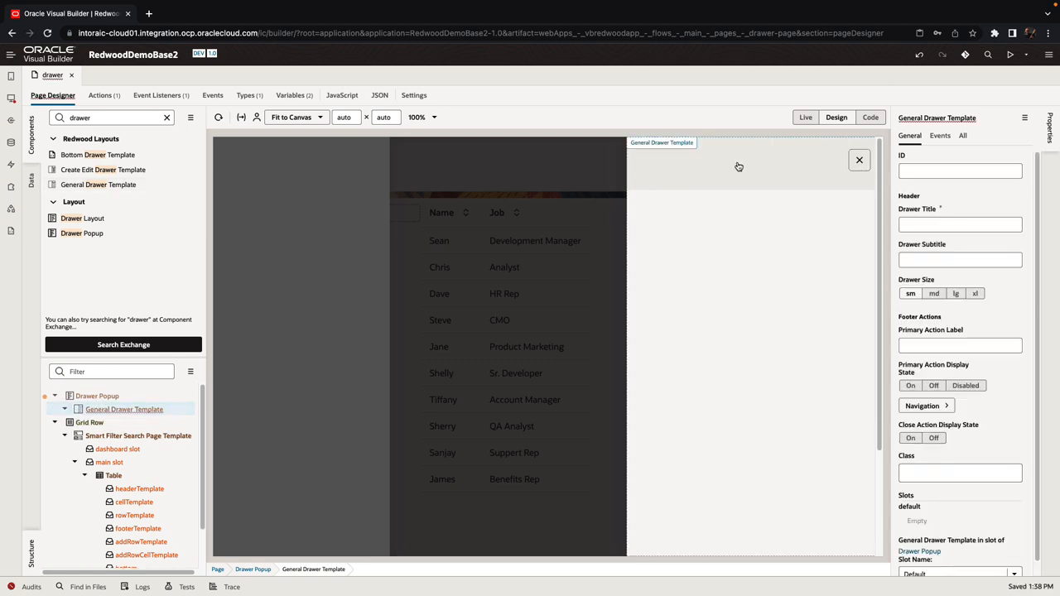
{"action": "left_click", "coordinate": [930, 225]}
{"action": "type", "text": "Emp Info"}
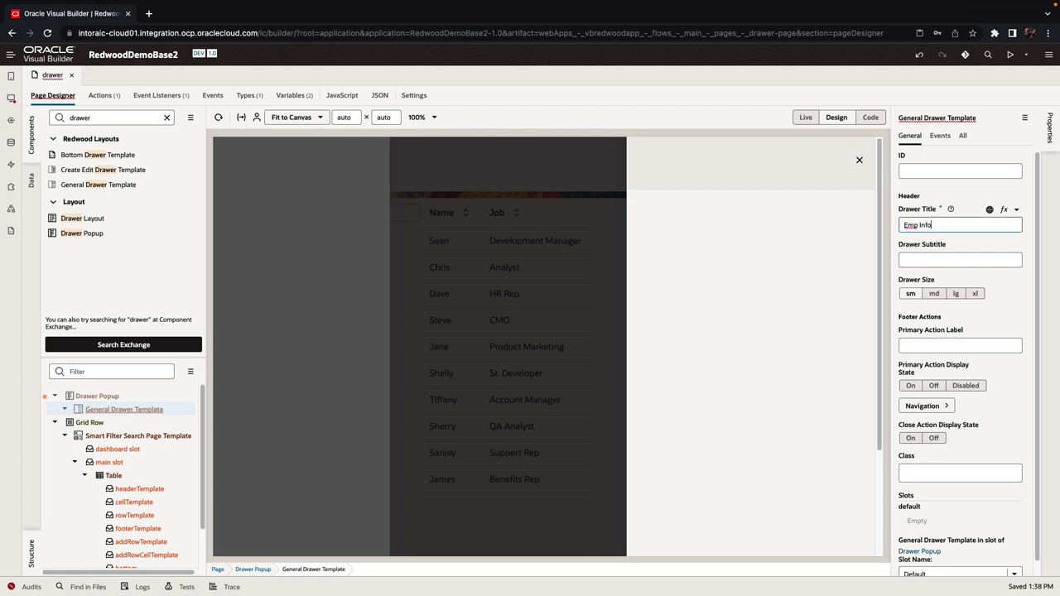
{"action": "key", "text": "Tab"}
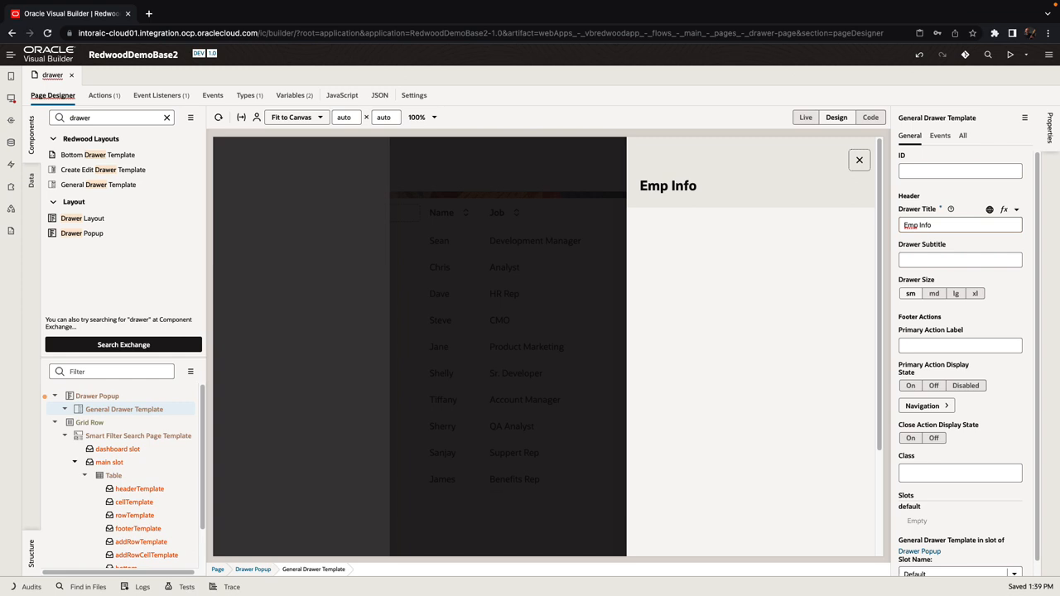
Step: Set the drawer subtitle to 'Detailed Info' and the primary action label to 'Email'
{"action": "left_click", "coordinate": [954, 260]}
{"action": "type", "text": "Detailed Info"}
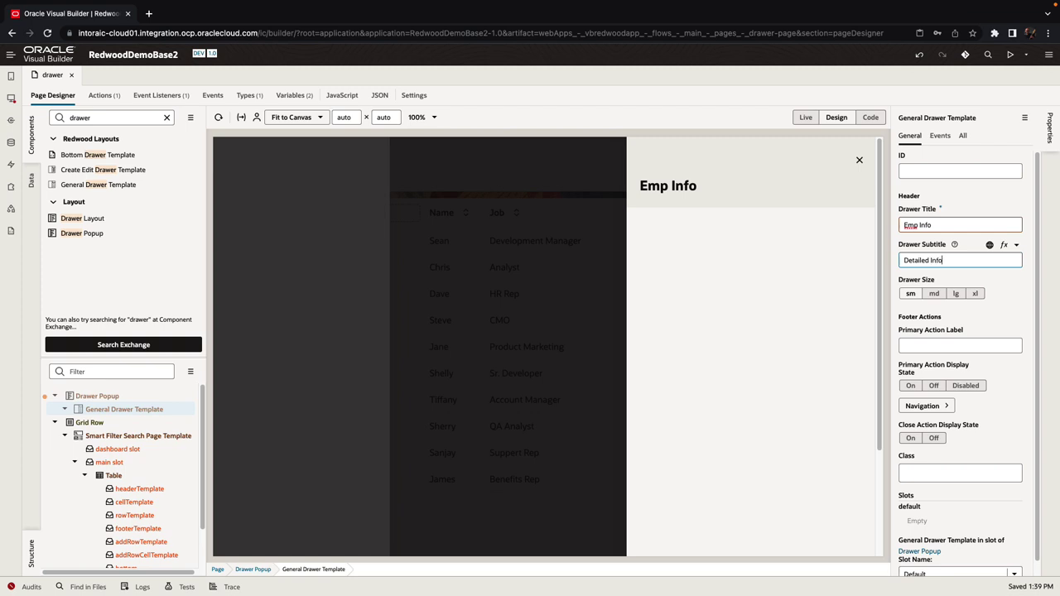
{"action": "key", "text": "Tab"}
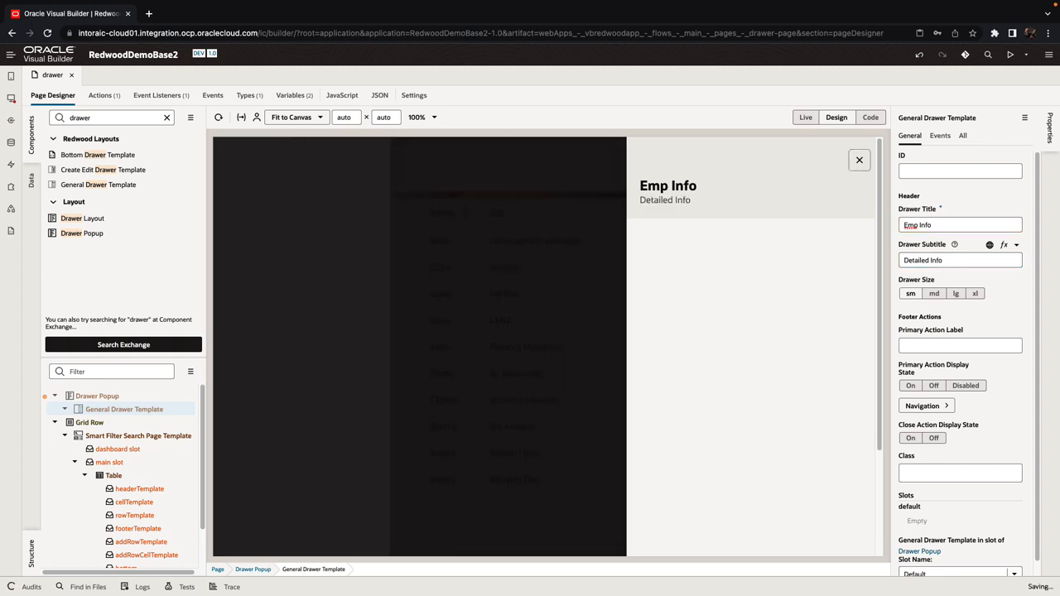
{"action": "left_click", "coordinate": [963, 343]}
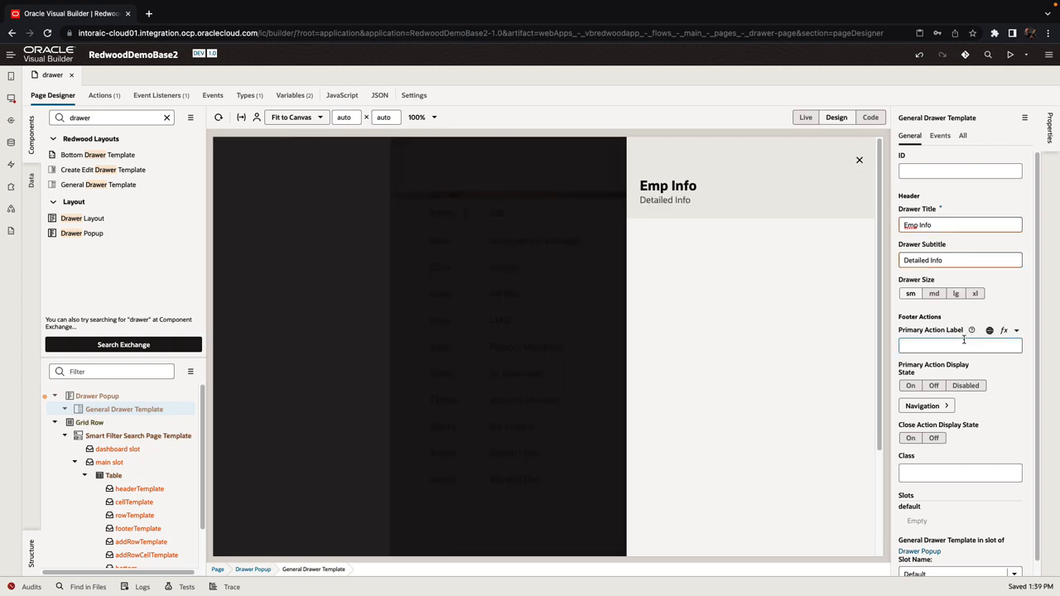
{"action": "type", "text": "Email"}
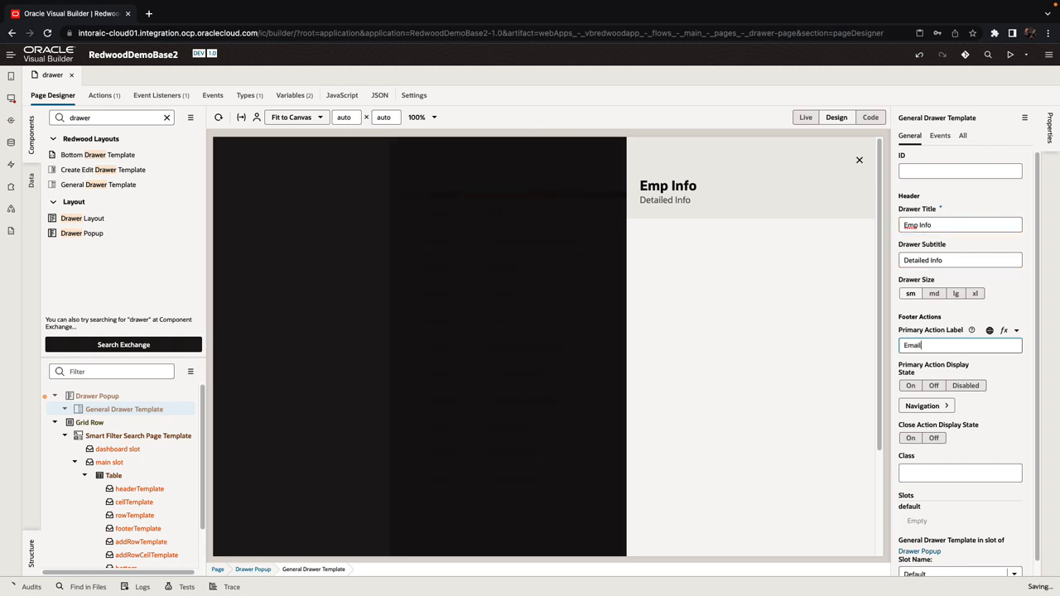
{"action": "key", "text": "Return"}
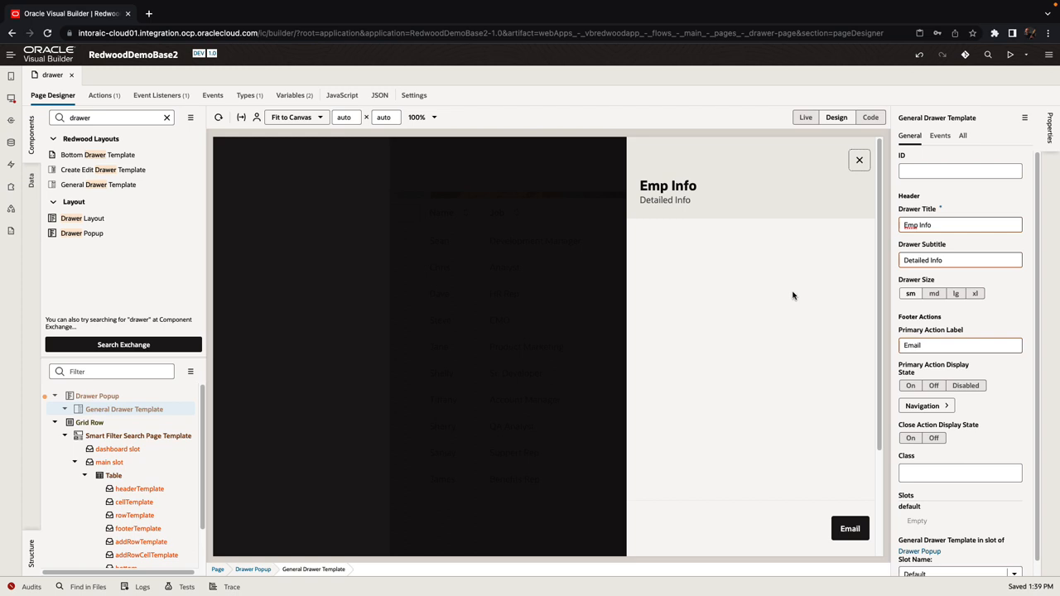
Step: Drop the Employees business object into the drawer template as a Detail form
{"action": "left_click", "coordinate": [32, 181]}
{"action": "left_click_drag", "start_coordinate": [96, 171], "coordinate": [325, 346]}
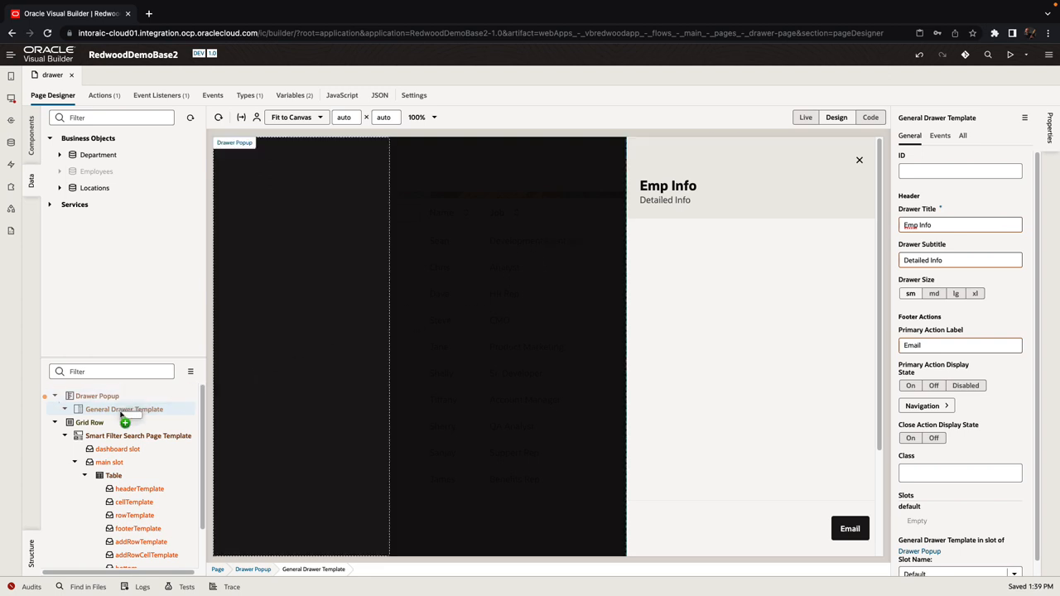
{"action": "left_click_drag", "start_coordinate": [325, 346], "coordinate": [119, 411]}
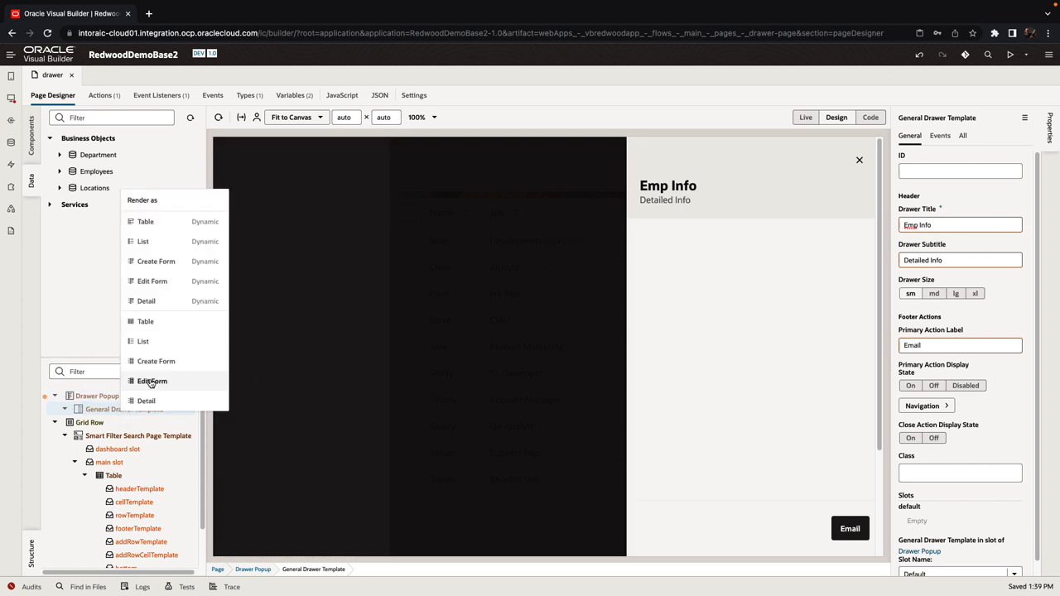
{"action": "left_click", "coordinate": [145, 401]}
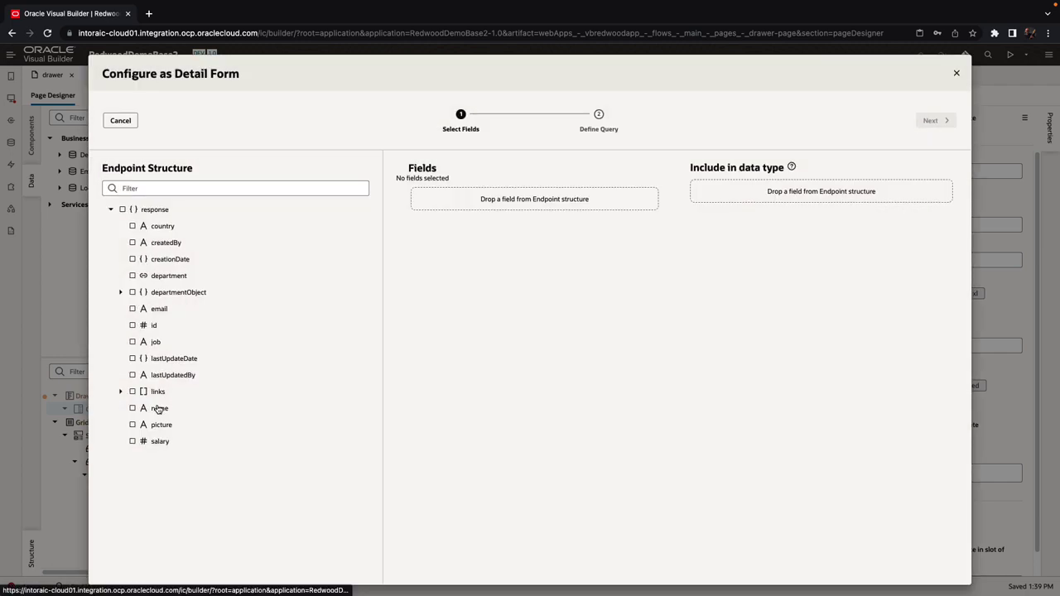
Step: Select name, salary, picture, job and email fields and key the query by selectedEmp as Employees_Id
{"action": "left_click", "coordinate": [132, 408]}
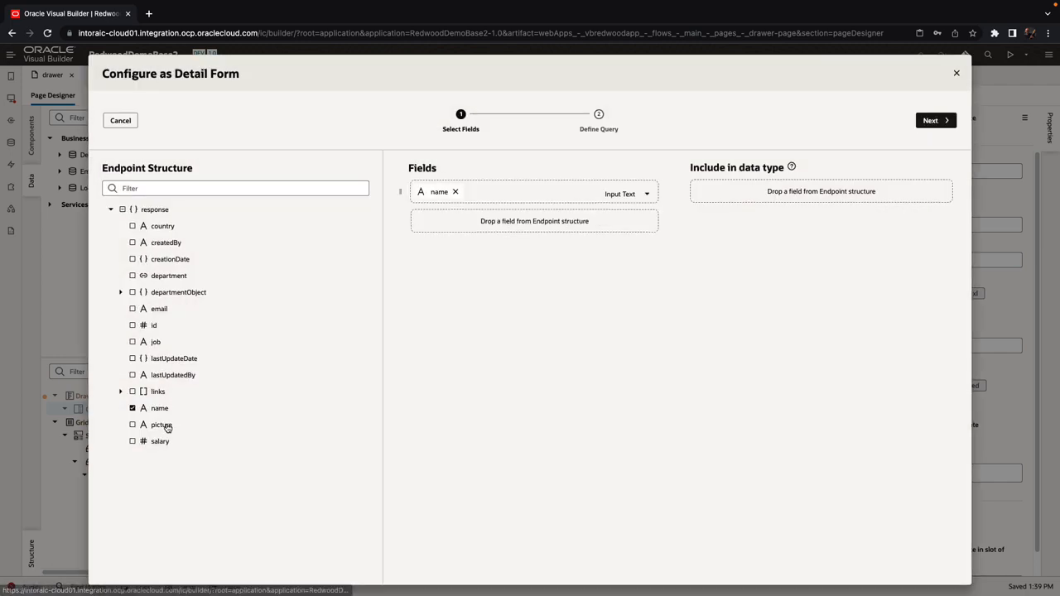
{"action": "left_click", "coordinate": [133, 441]}
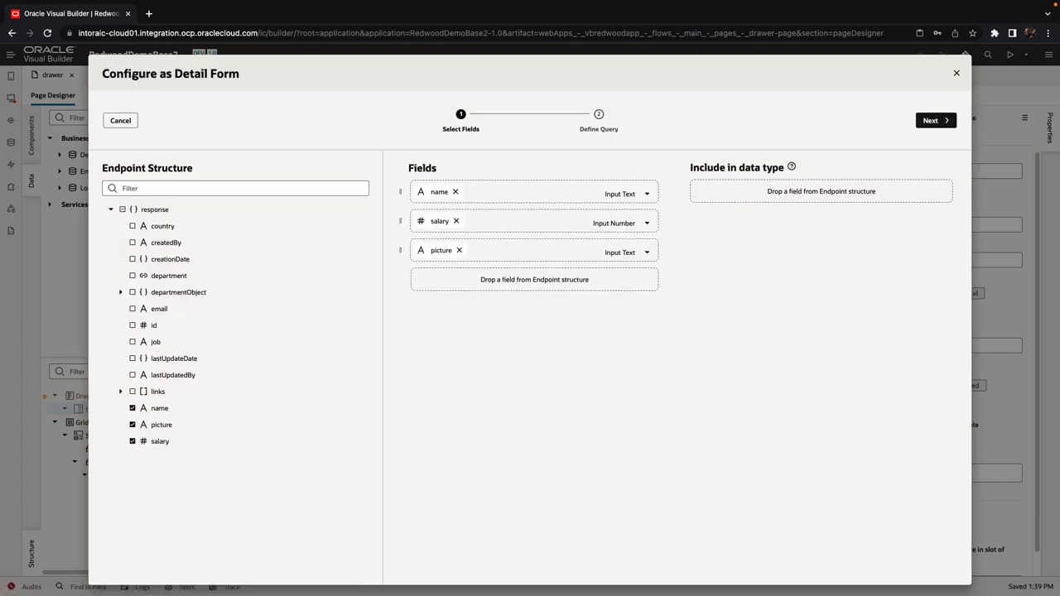
{"action": "left_click", "coordinate": [155, 342]}
{"action": "left_click", "coordinate": [158, 308]}
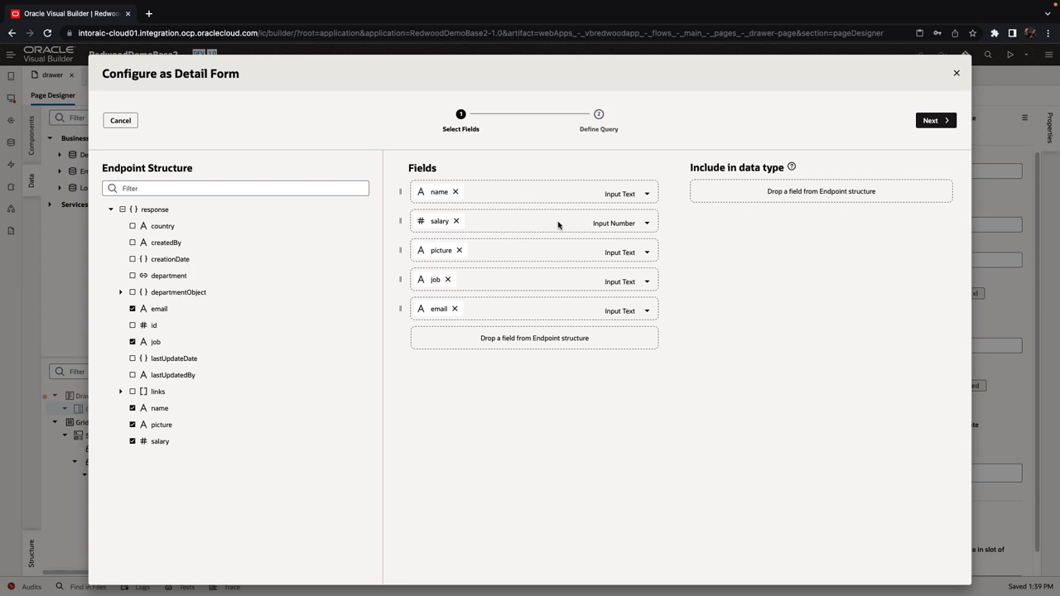
{"action": "left_click", "coordinate": [934, 120]}
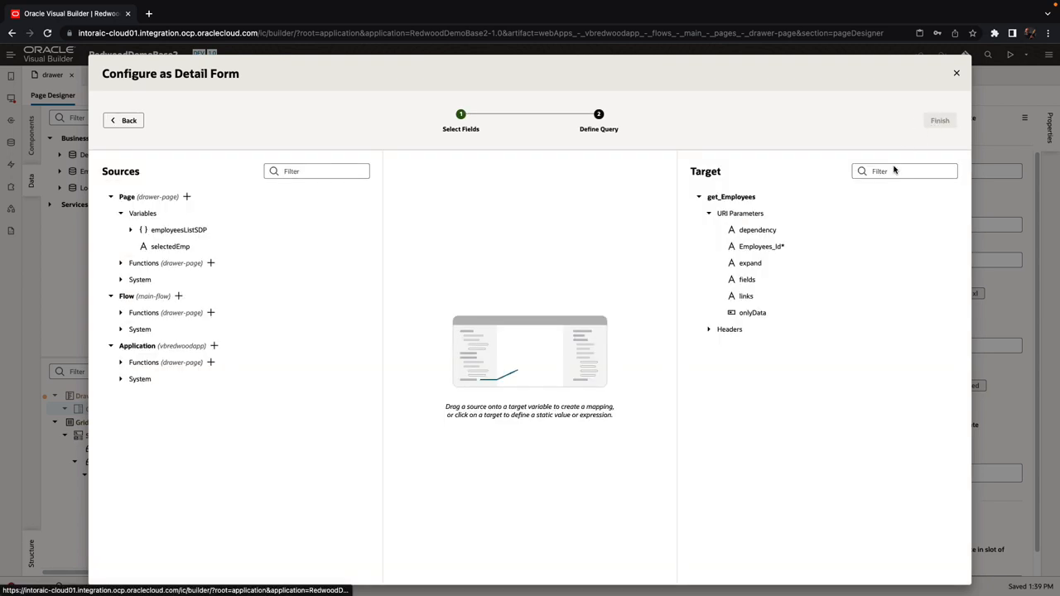
{"action": "left_click_drag", "start_coordinate": [170, 246], "coordinate": [749, 246]}
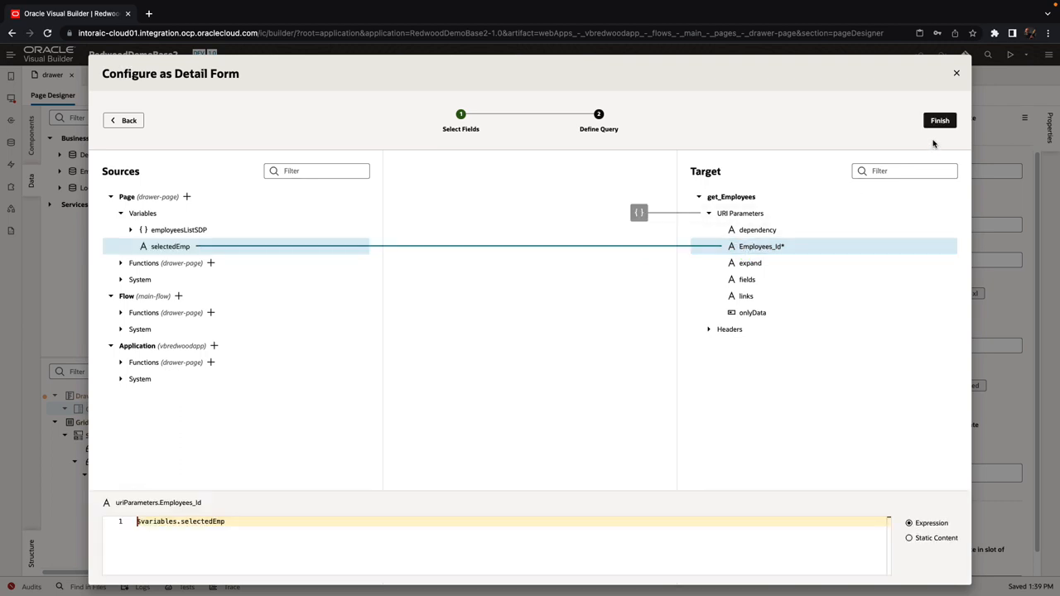
{"action": "left_click", "coordinate": [939, 120]}
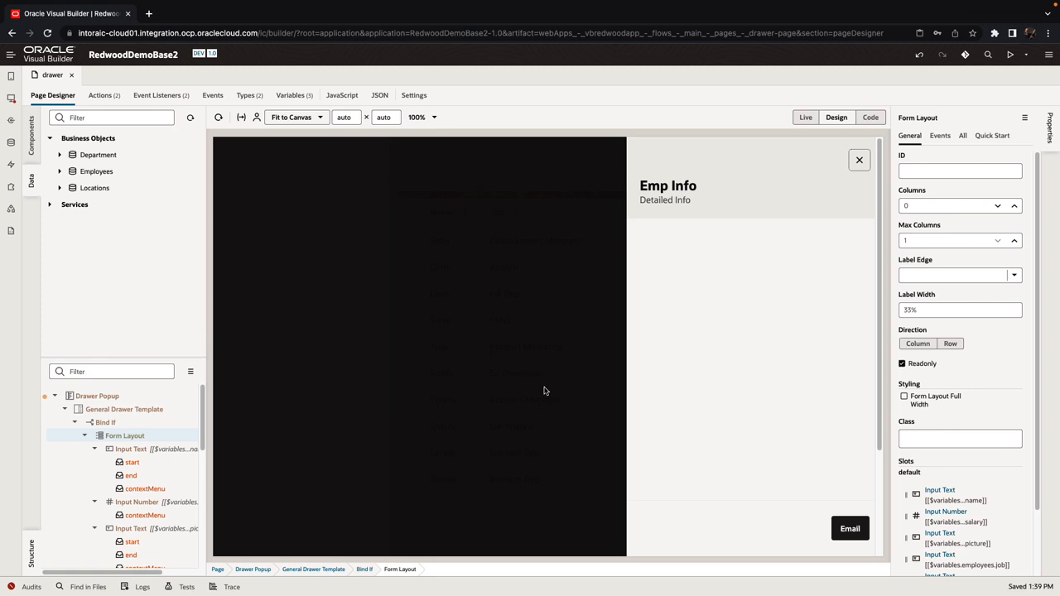
Step: Surround the form's Bind If block with a Defer container and switch to Live mode
{"action": "left_click", "coordinate": [110, 423]}
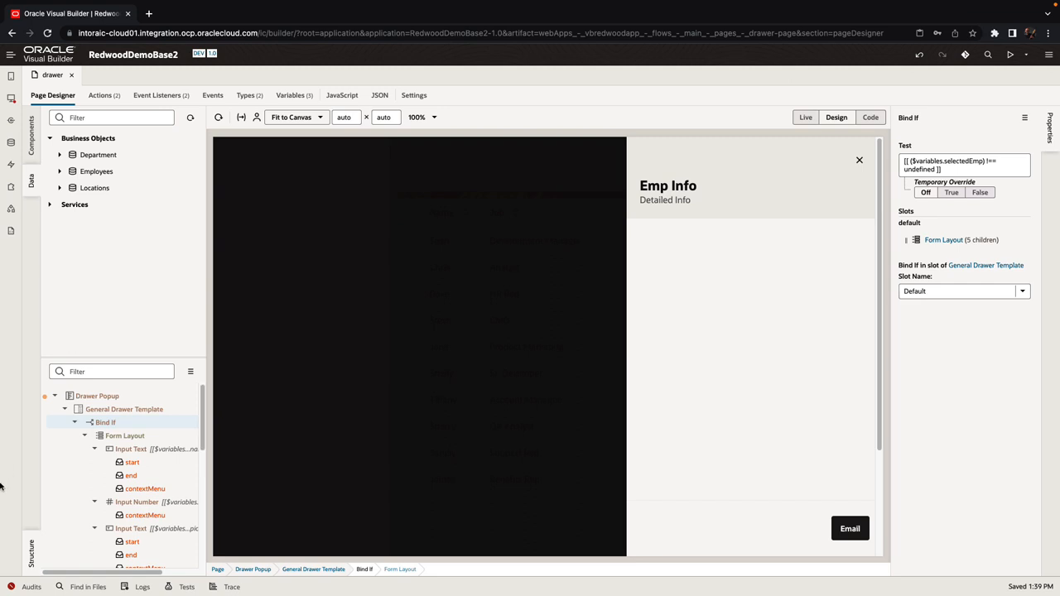
{"action": "right_click", "coordinate": [116, 423]}
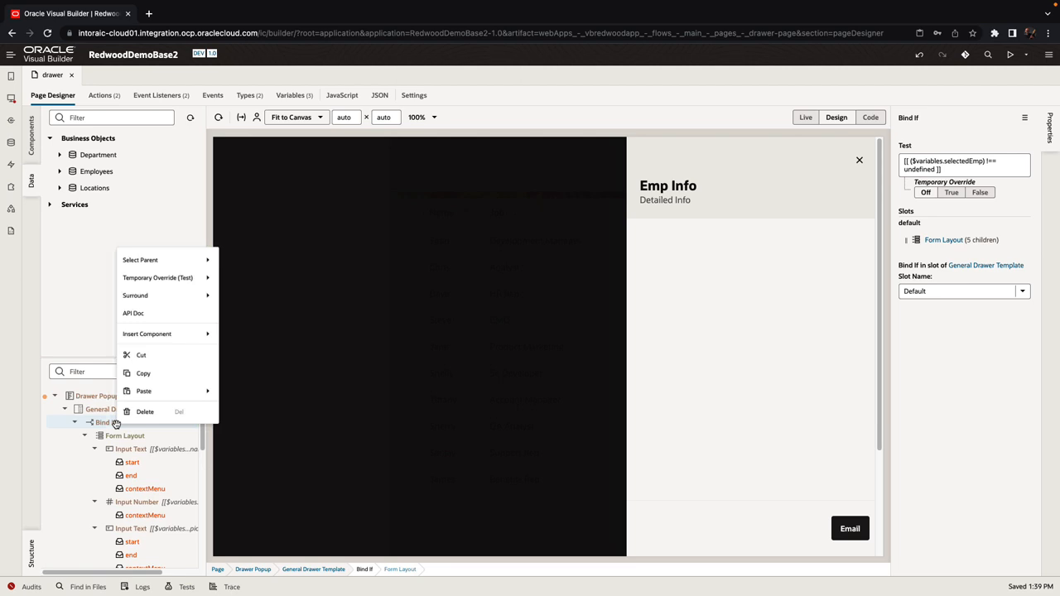
{"action": "mouse_move", "coordinate": [138, 280]}
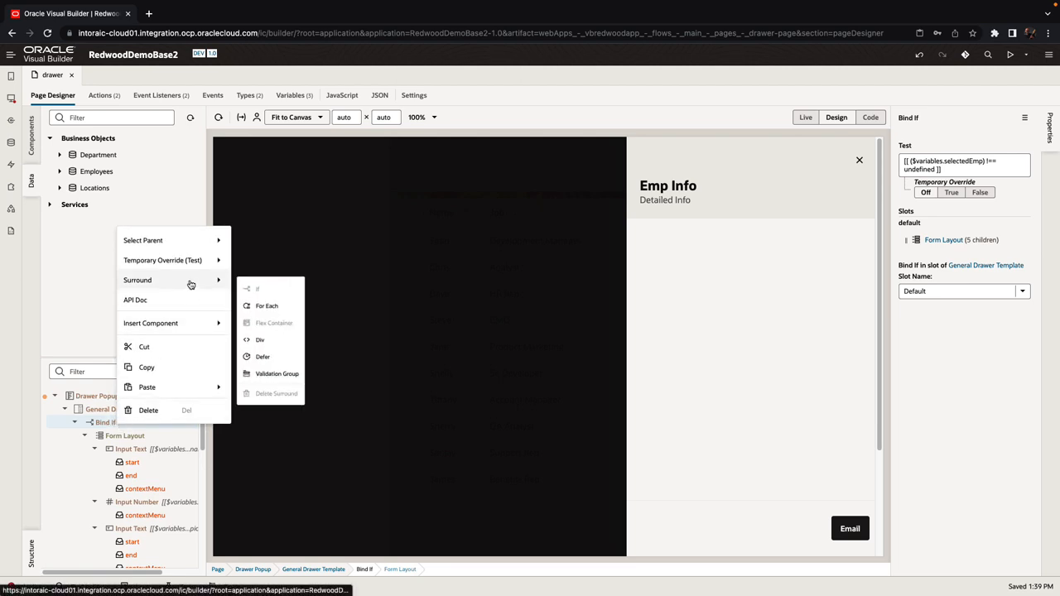
{"action": "left_click", "coordinate": [278, 360]}
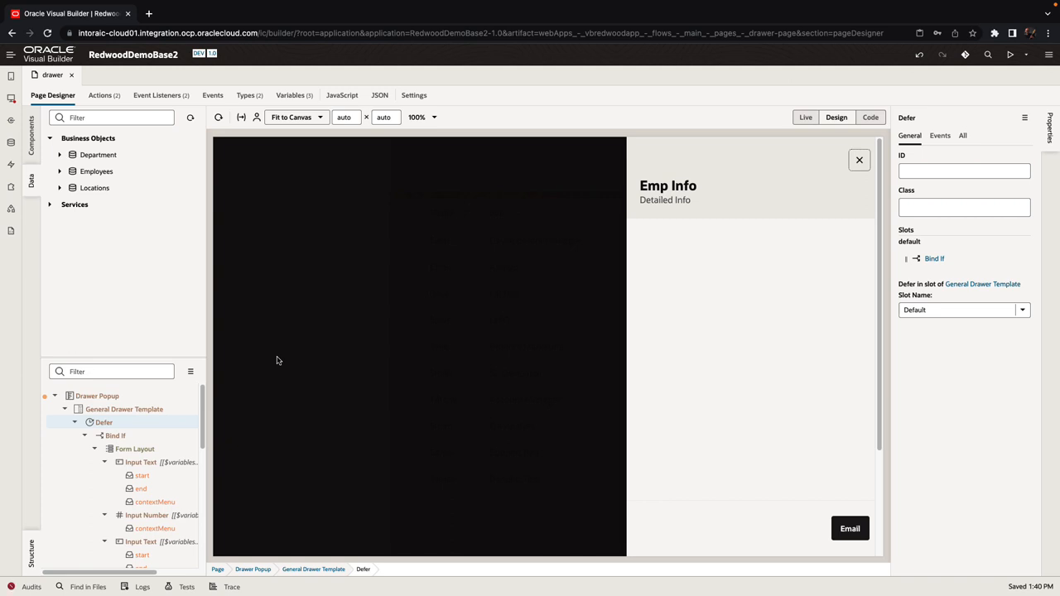
{"action": "left_click", "coordinate": [804, 117]}
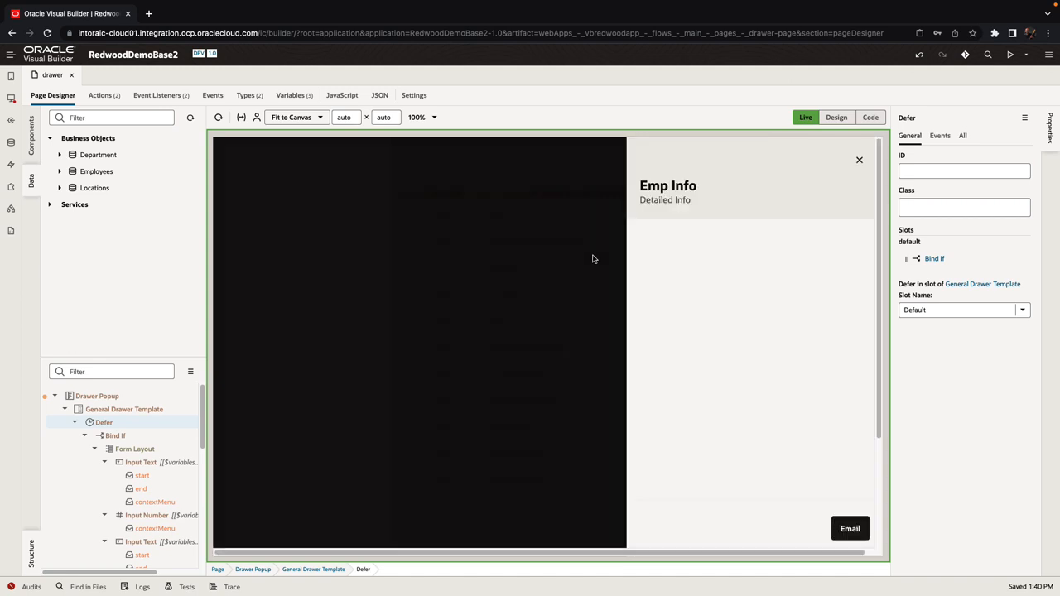
Step: Turn off the Drawer Popup's Temporary Override and open the variable picker for Opened
{"action": "left_click", "coordinate": [218, 118]}
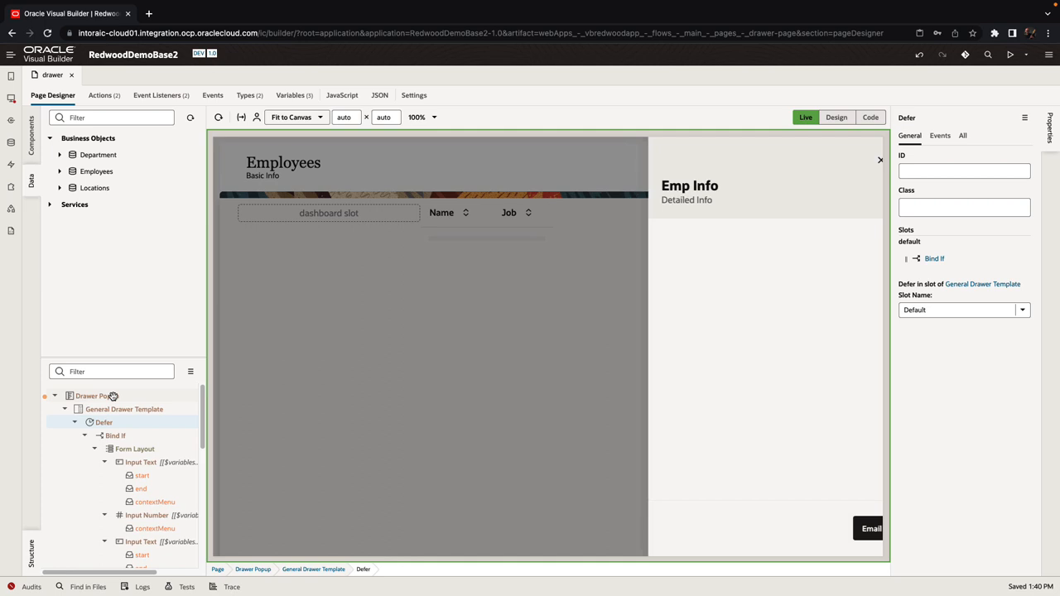
{"action": "left_click", "coordinate": [98, 396]}
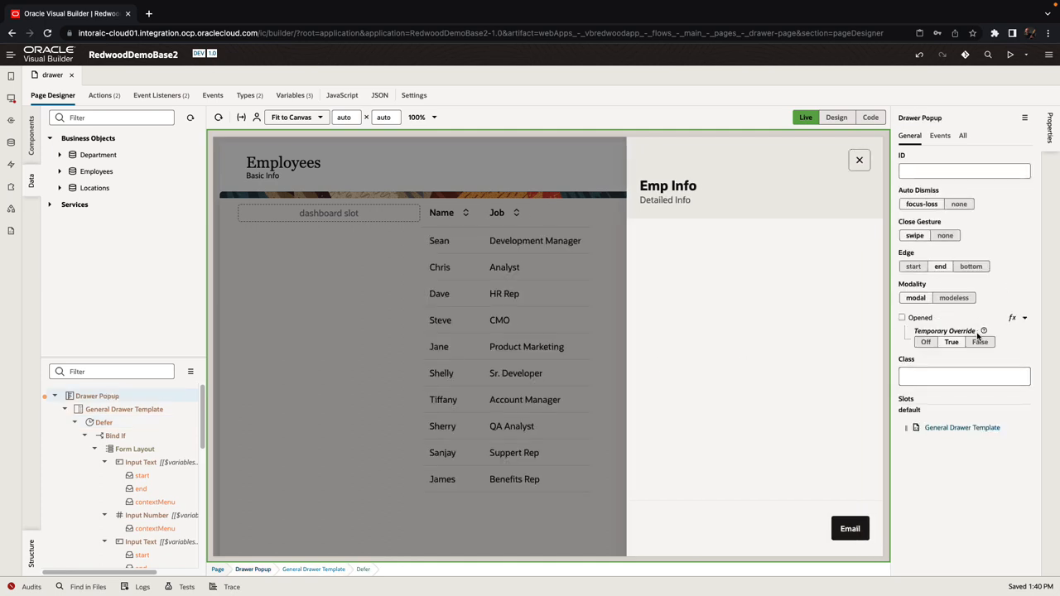
{"action": "left_click", "coordinate": [926, 342]}
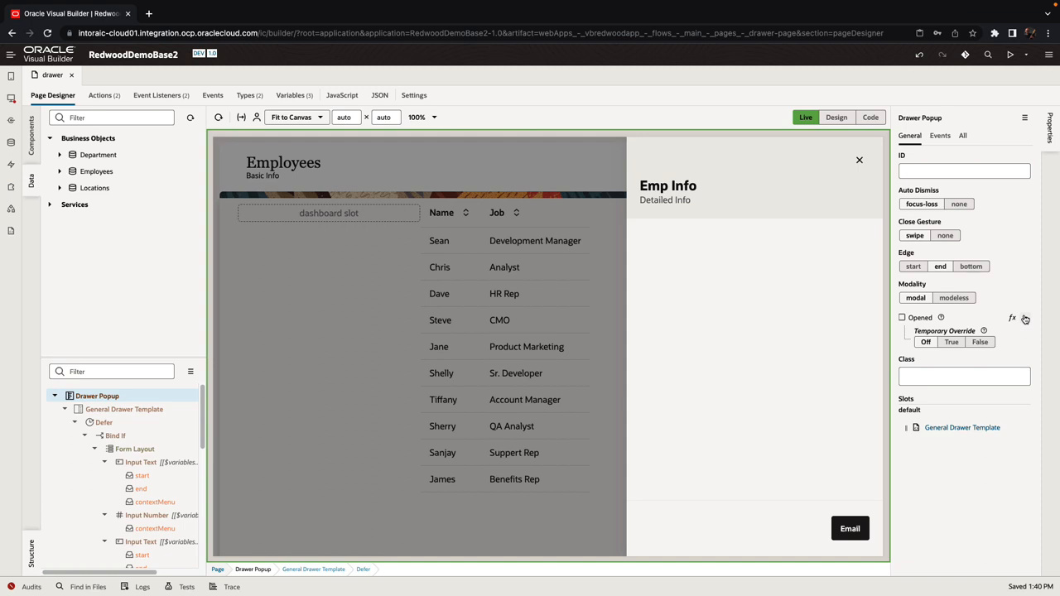
{"action": "left_click", "coordinate": [1025, 319]}
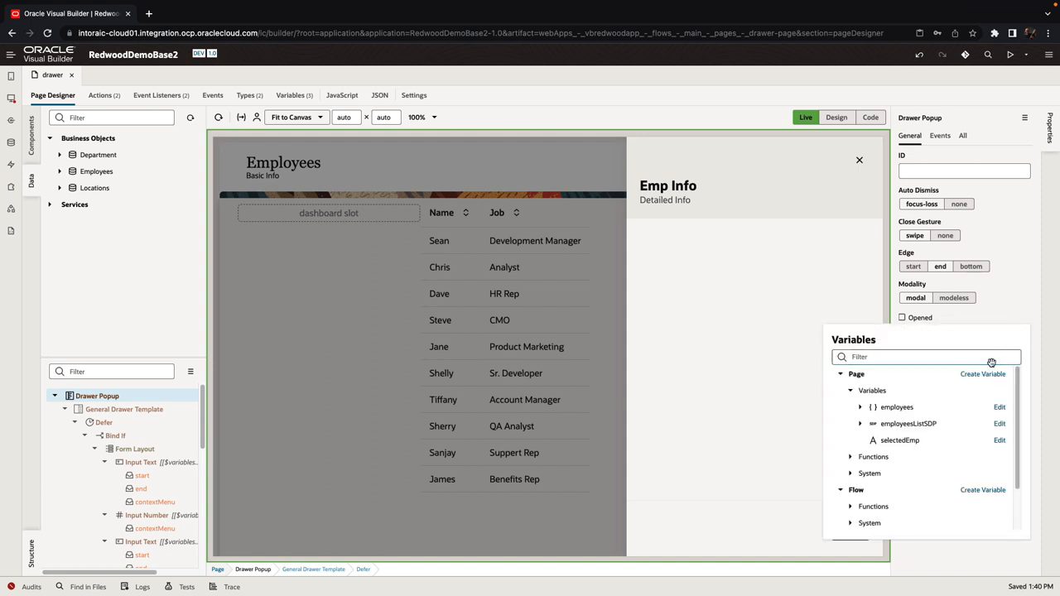
Step: Create a Boolean page variable showDrawer bound to the drawer's Opened property
{"action": "left_click", "coordinate": [983, 373]}
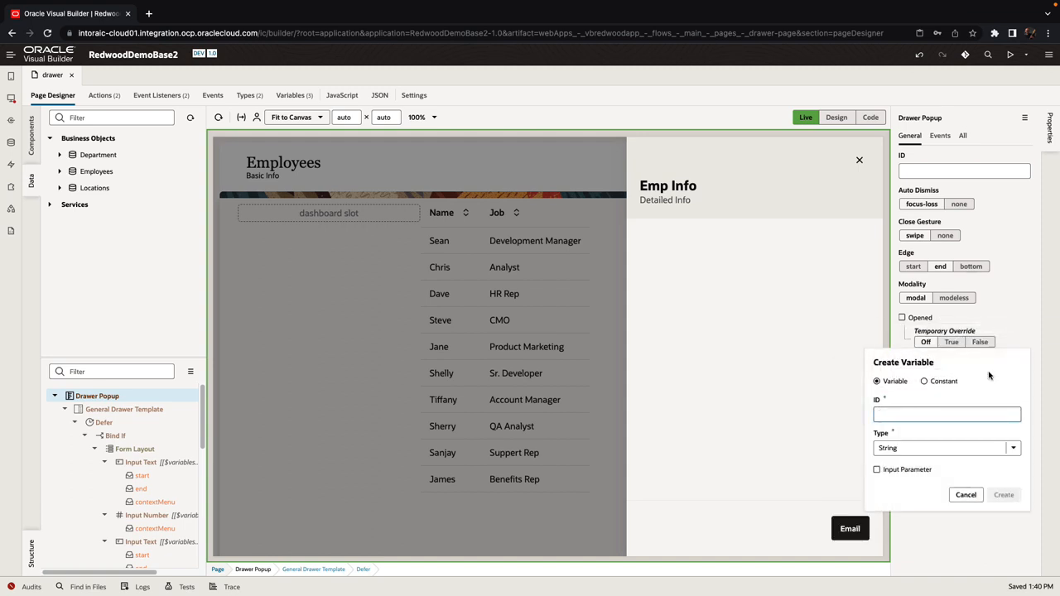
{"action": "type", "text": "showDrawer"}
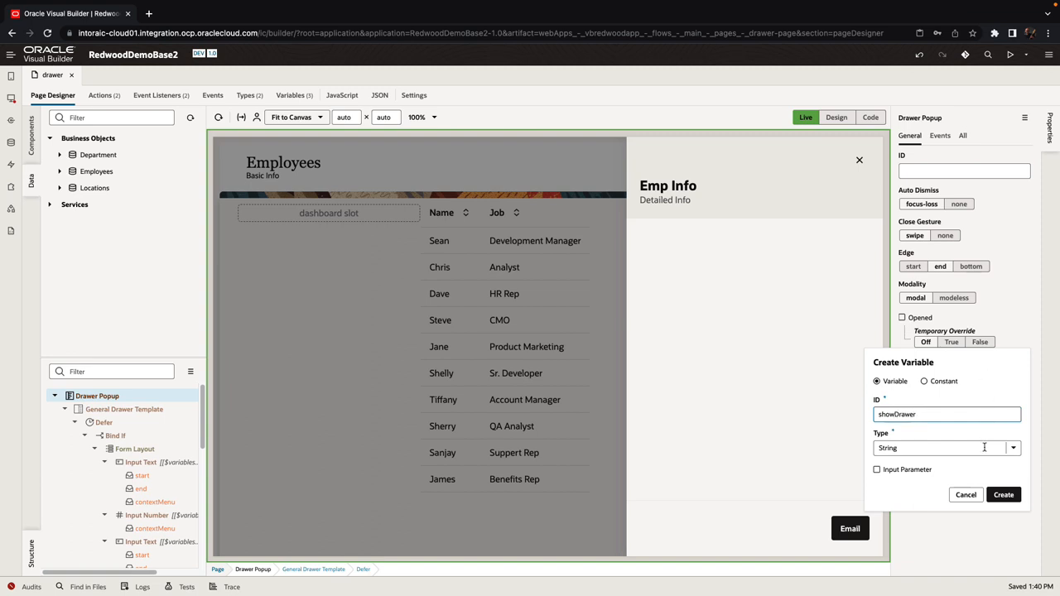
{"action": "left_click", "coordinate": [983, 448]}
{"action": "left_click", "coordinate": [920, 280]}
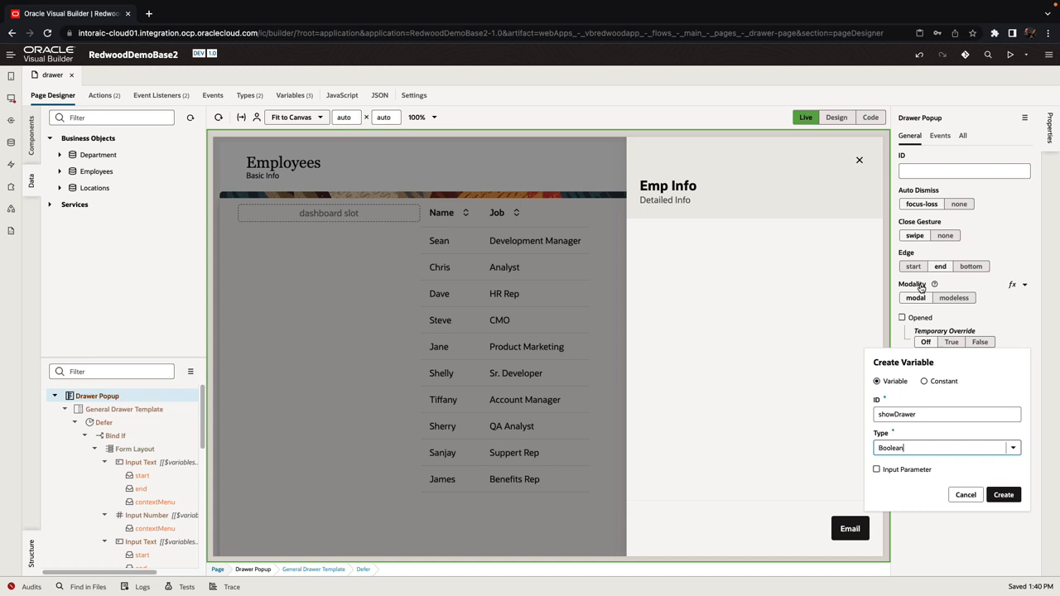
{"action": "left_click", "coordinate": [1003, 495]}
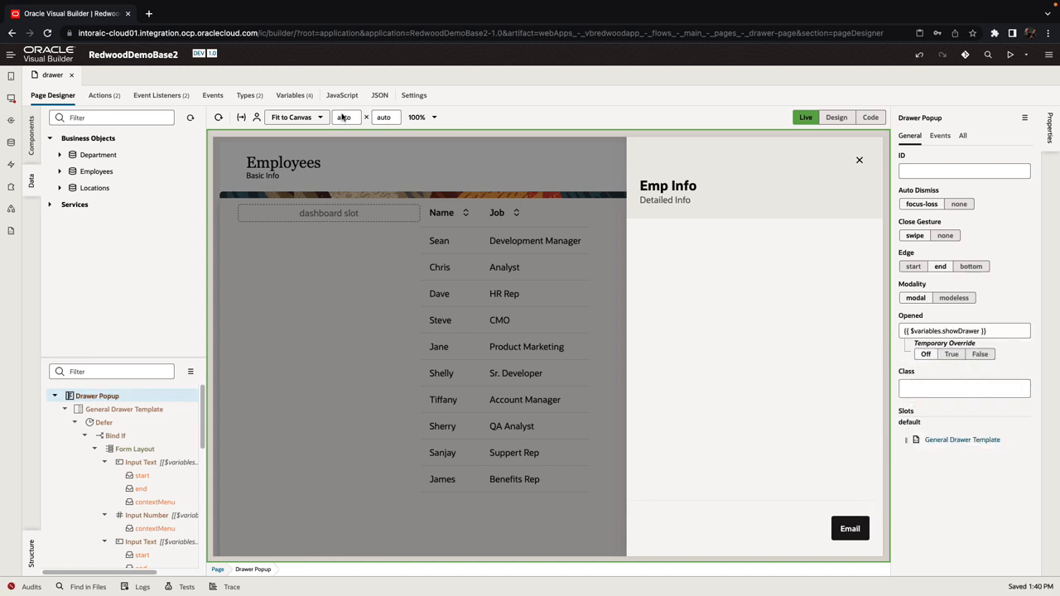
Step: Set showDrawer's default value to false in the Variables tab and return to Page Designer
{"action": "left_click", "coordinate": [293, 95]}
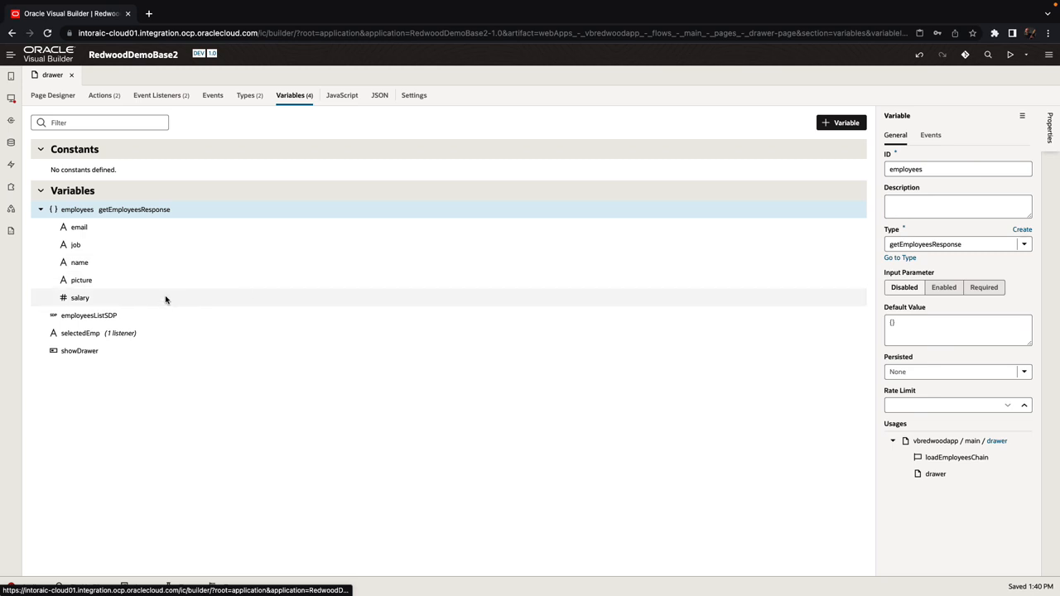
{"action": "left_click", "coordinate": [79, 351]}
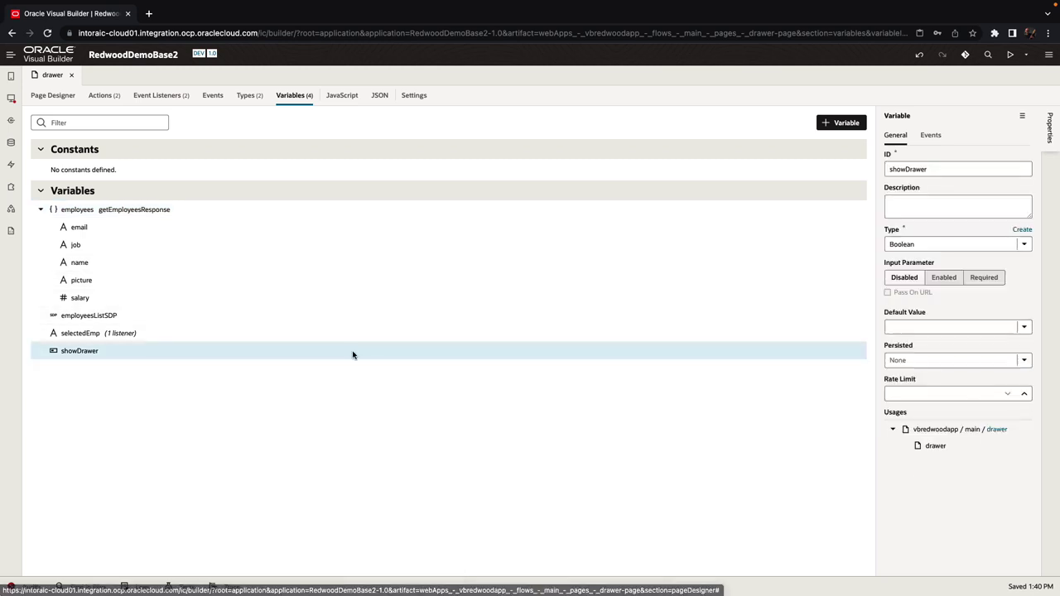
{"action": "left_click", "coordinate": [1025, 327]}
{"action": "left_click", "coordinate": [958, 348]}
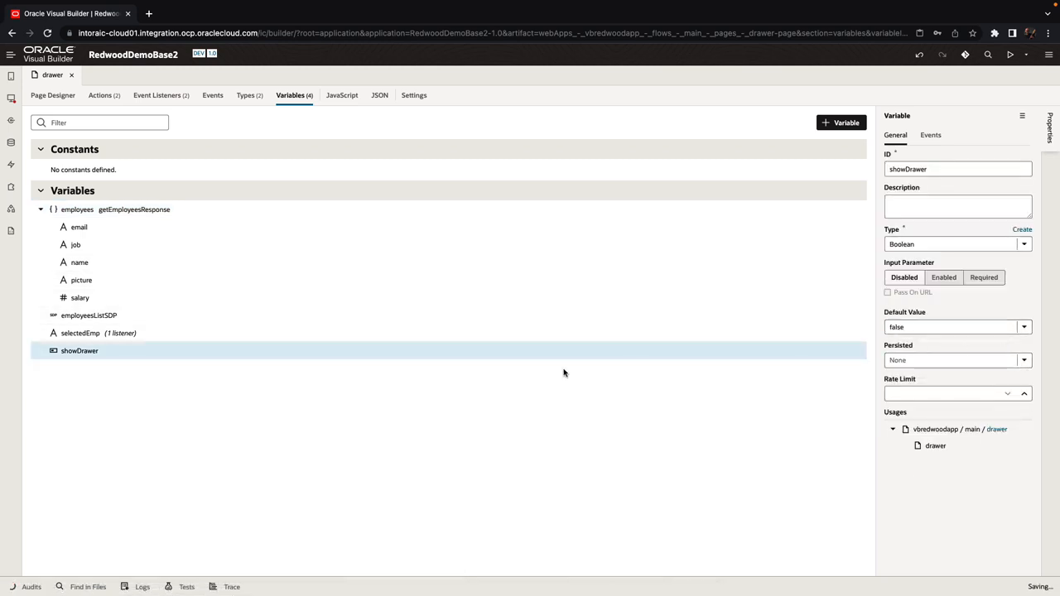
{"action": "left_click", "coordinate": [53, 95]}
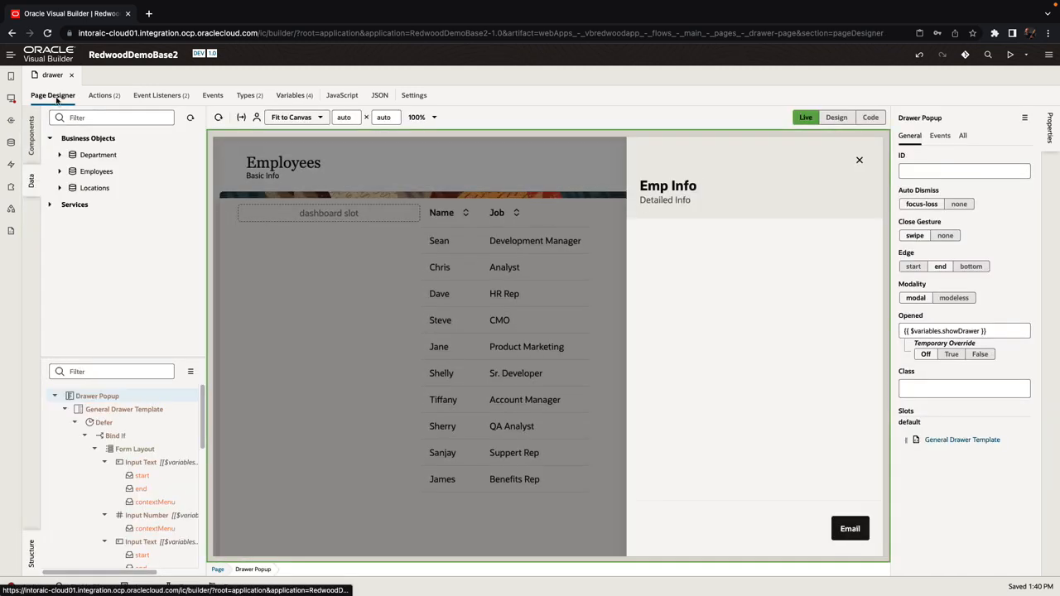
Step: Add an Assign Variables step to TableFirstSelectedRowChangeChain setting showDrawer to true and save it
{"action": "left_click", "coordinate": [103, 95]}
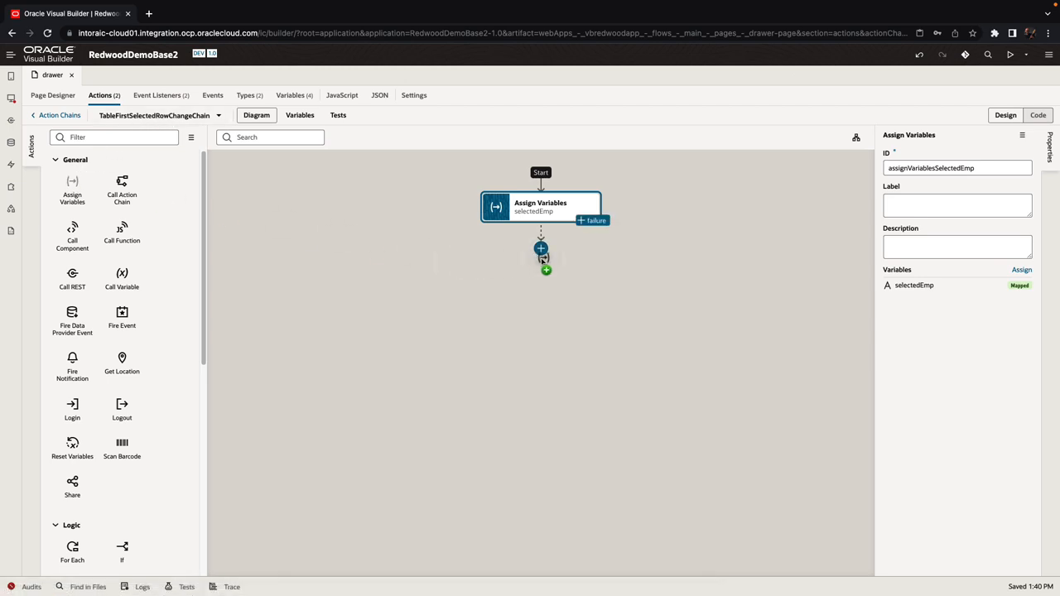
{"action": "left_click_drag", "start_coordinate": [72, 184], "coordinate": [540, 249]}
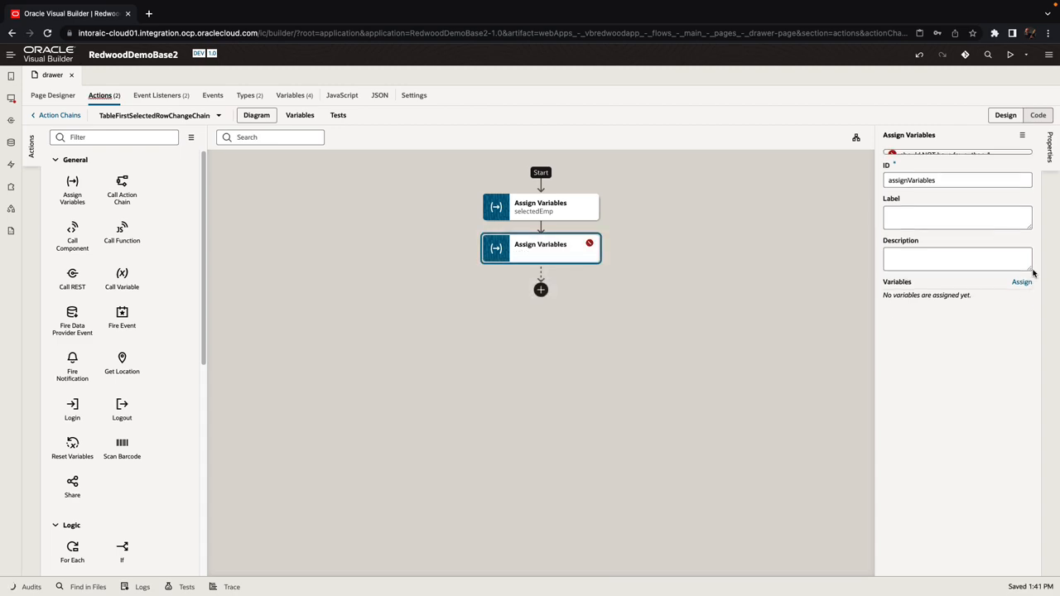
{"action": "left_click", "coordinate": [1021, 303]}
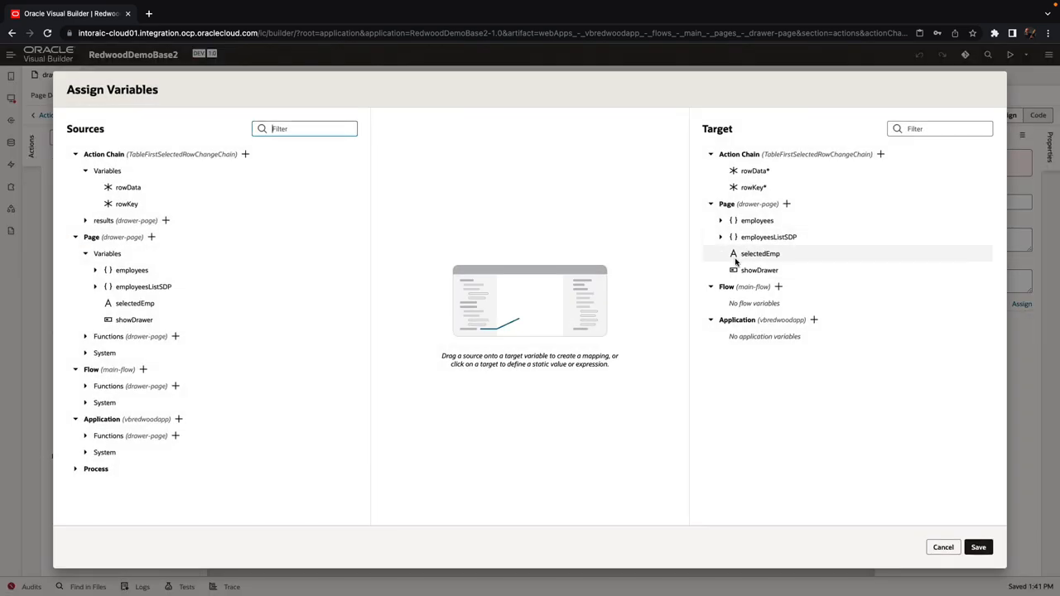
{"action": "left_click", "coordinate": [759, 270]}
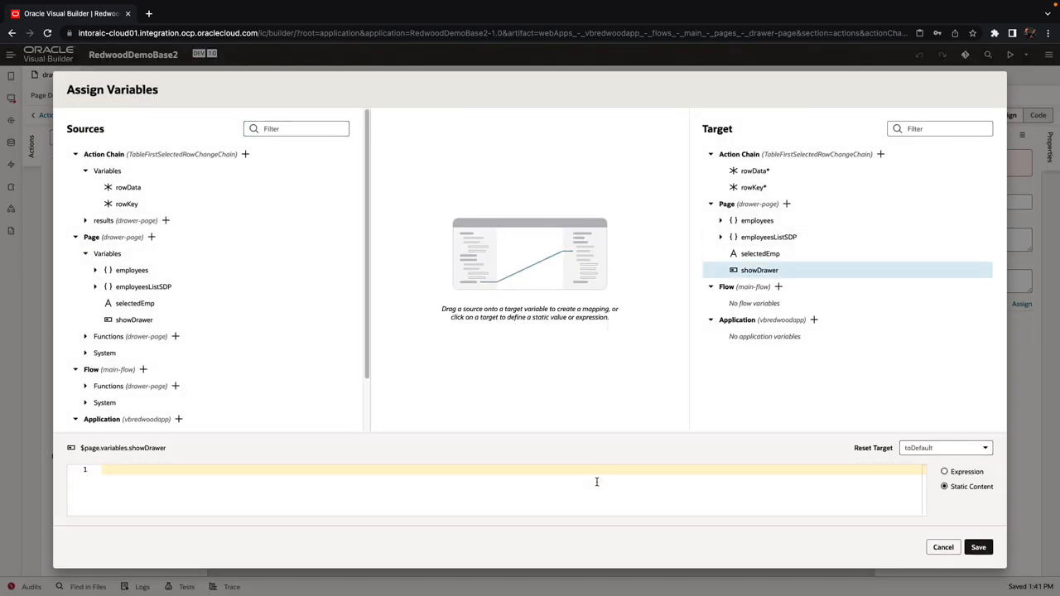
{"action": "type", "text": "true"}
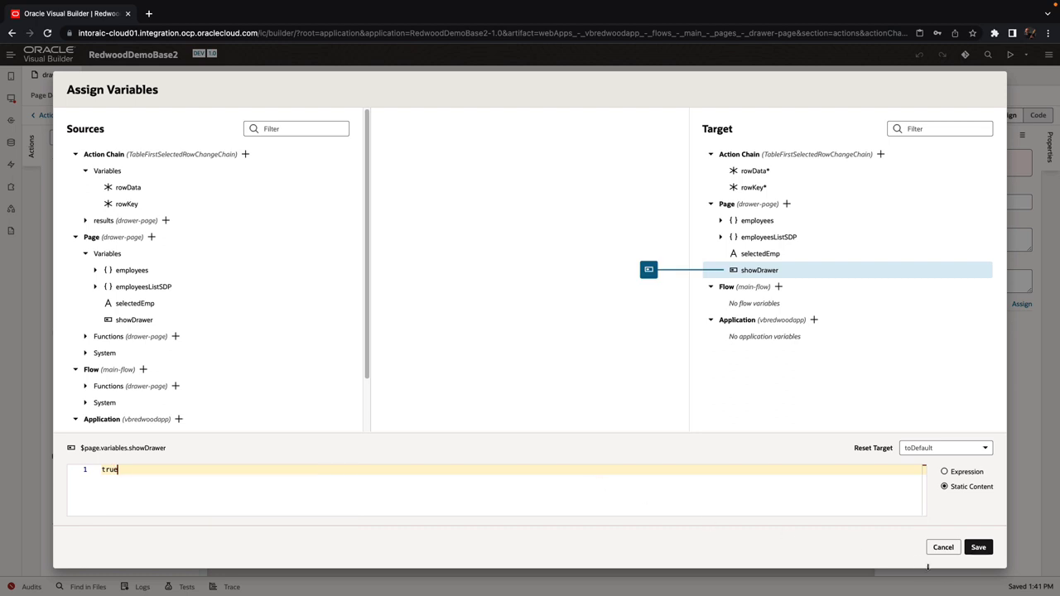
{"action": "left_click", "coordinate": [978, 546]}
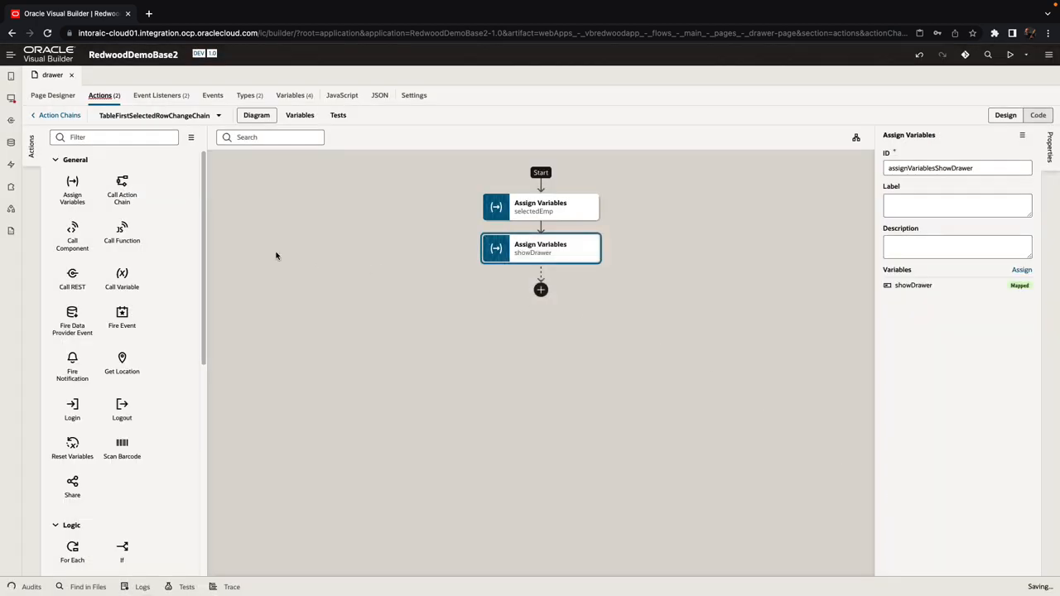
Step: In the running preview, select Steve then Tiffany to see each Emp Info drawer, then return to the builder
{"action": "left_click", "coordinate": [46, 96]}
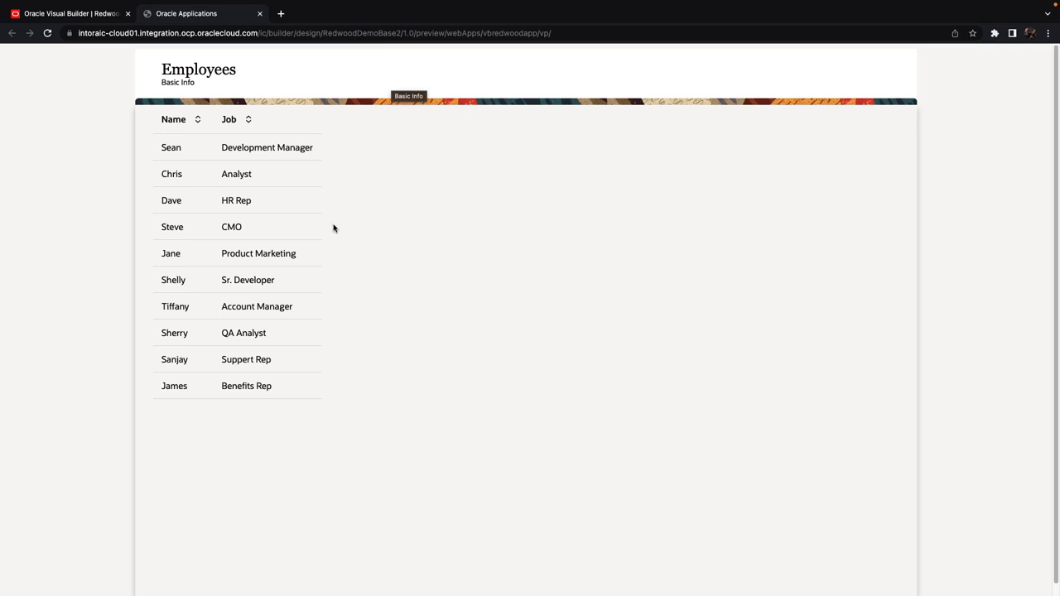
{"action": "left_click", "coordinate": [282, 231]}
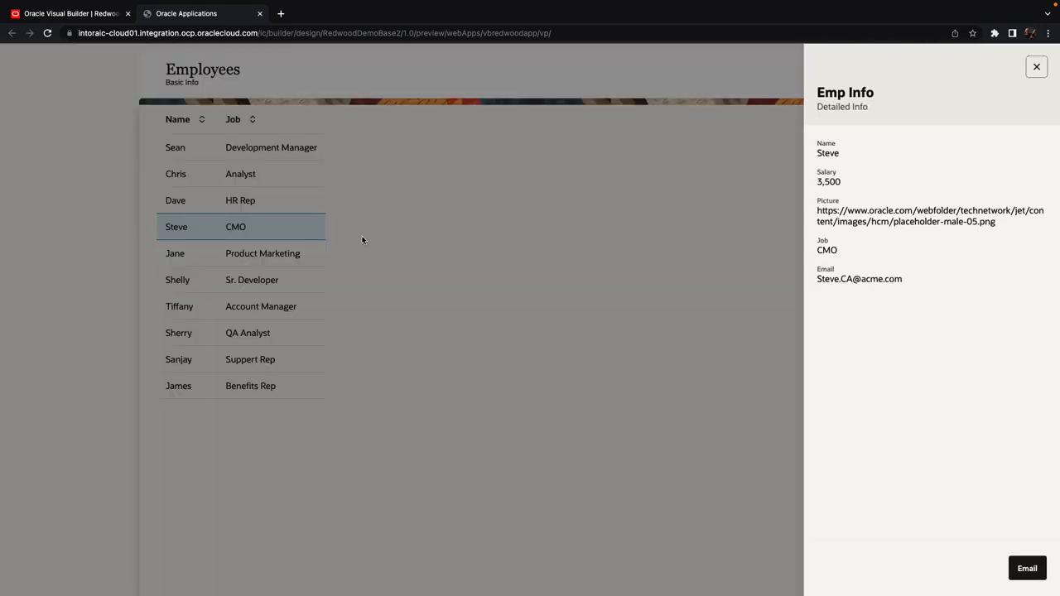
{"action": "left_click", "coordinate": [682, 280]}
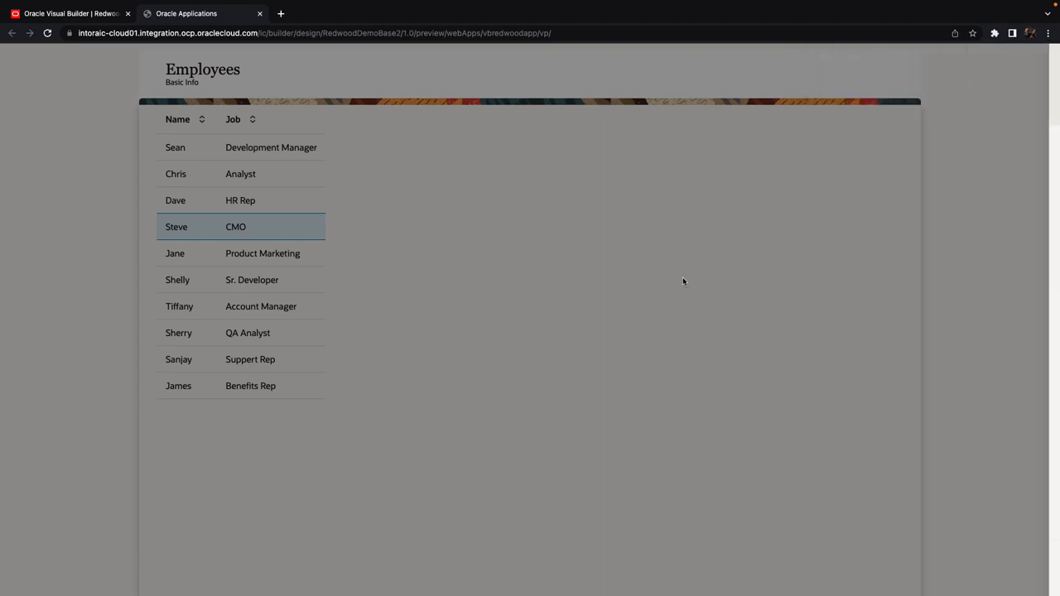
{"action": "left_click", "coordinate": [253, 311]}
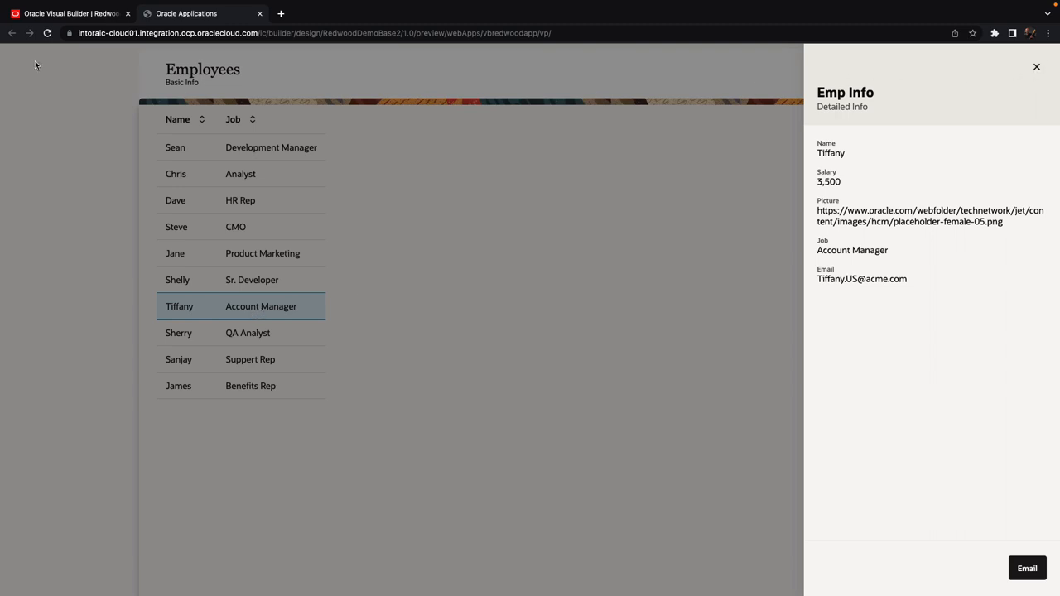
{"action": "left_click", "coordinate": [76, 14]}
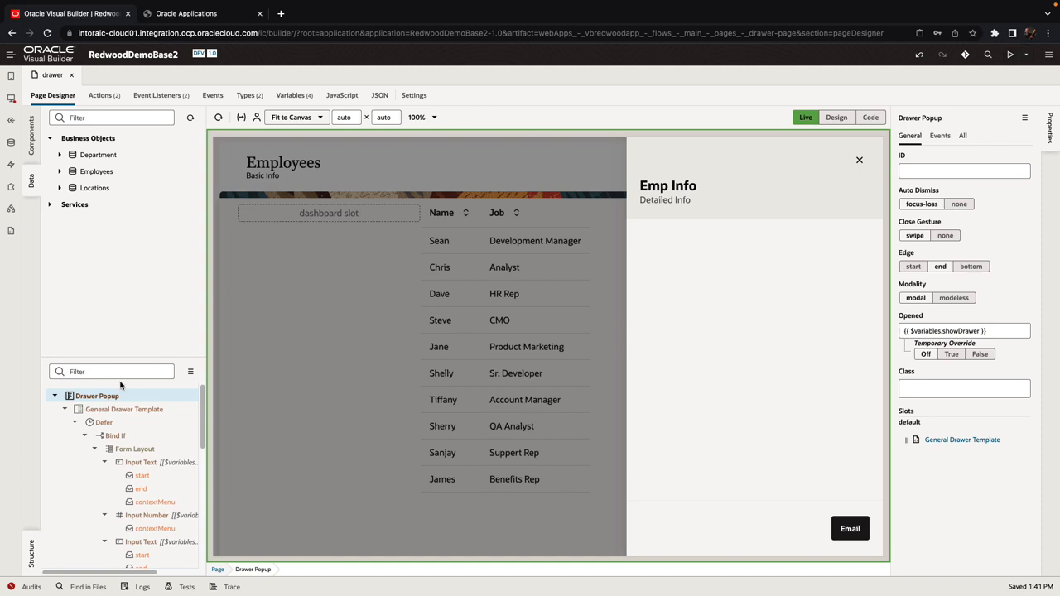
Step: Create an On 'spClose' event handler on the General Drawer Template, generating GeneralDrawerTemplateSpCloseChain
{"action": "left_click", "coordinate": [124, 410]}
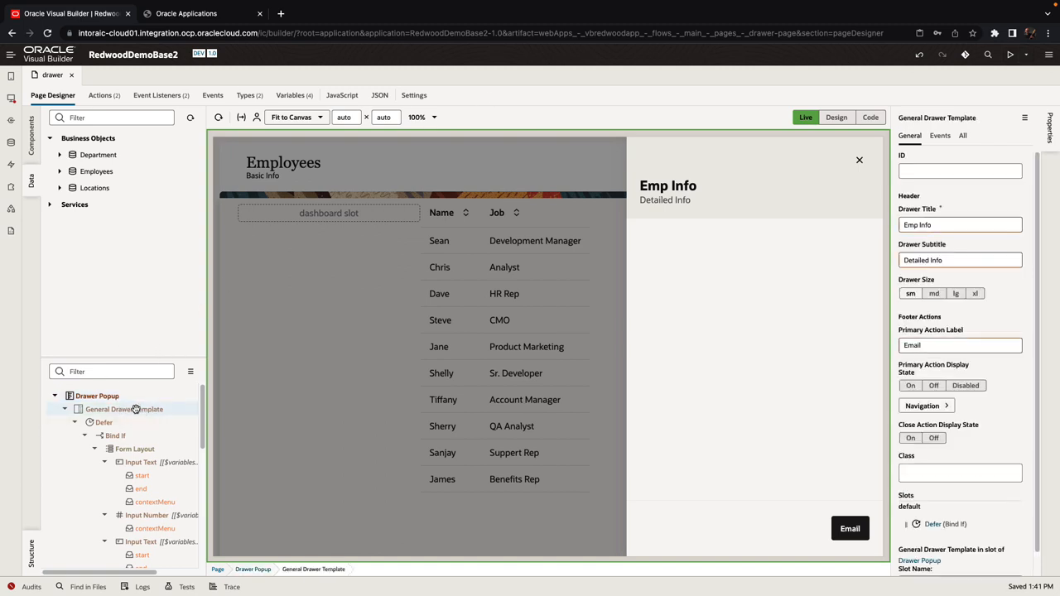
{"action": "left_click", "coordinate": [940, 135]}
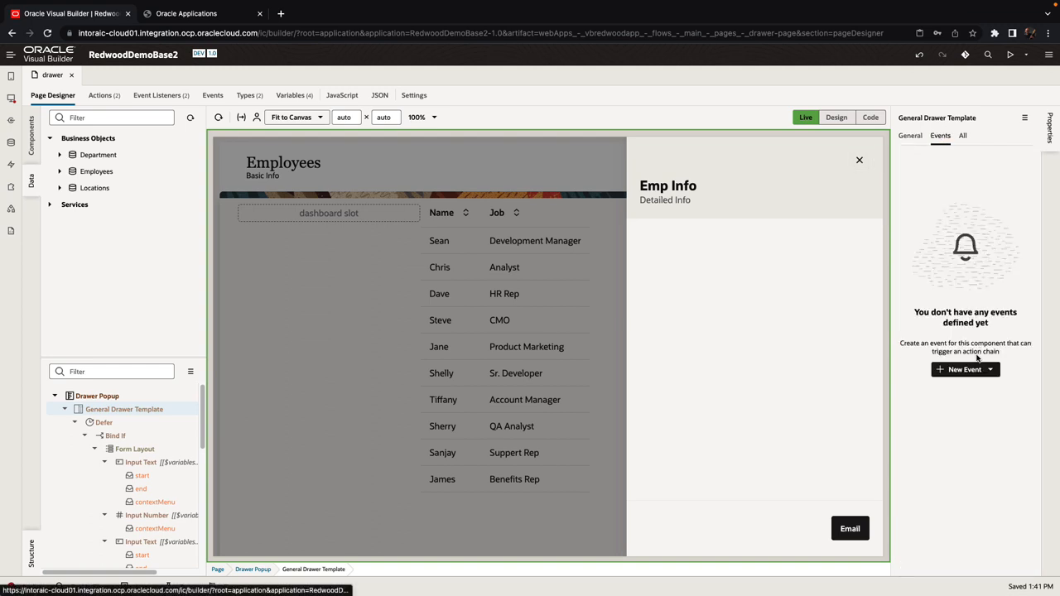
{"action": "left_click", "coordinate": [973, 371]}
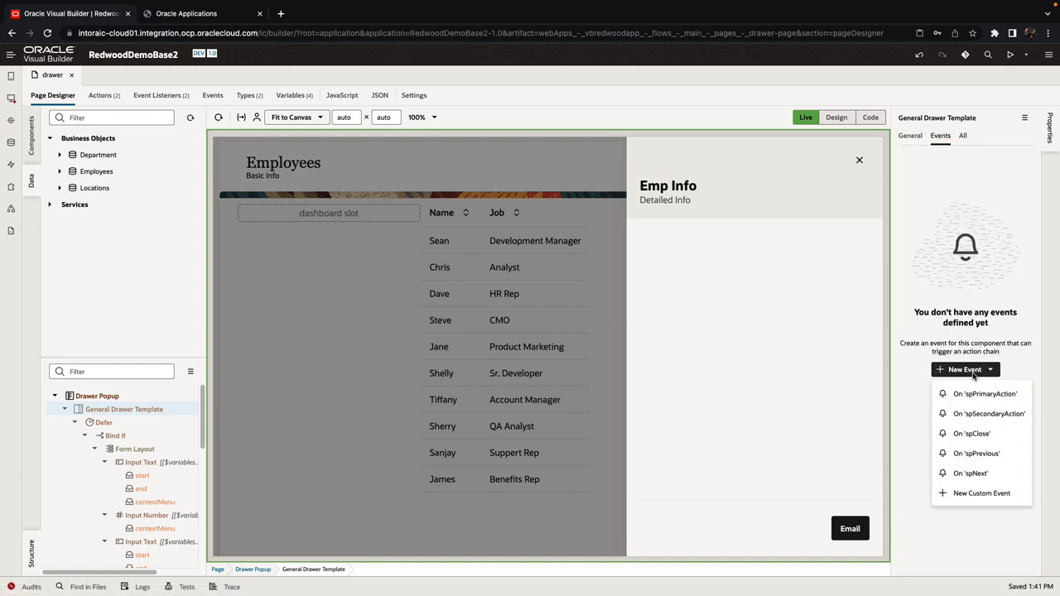
{"action": "left_click", "coordinate": [984, 437]}
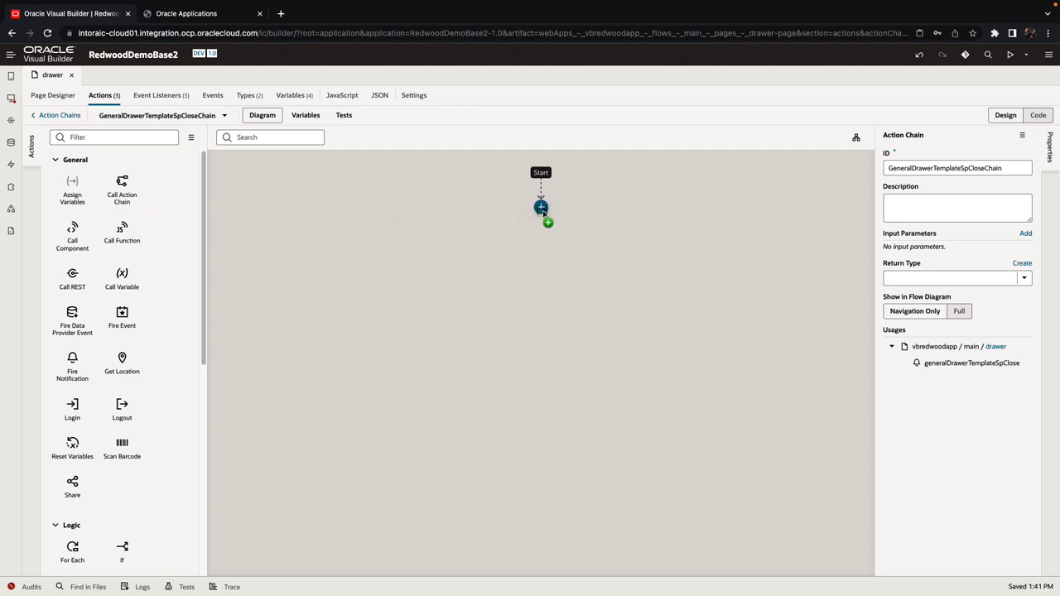
Step: Add an Assign Variables step to the close chain setting showDrawer to false and save it
{"action": "left_click_drag", "start_coordinate": [74, 183], "coordinate": [541, 206]}
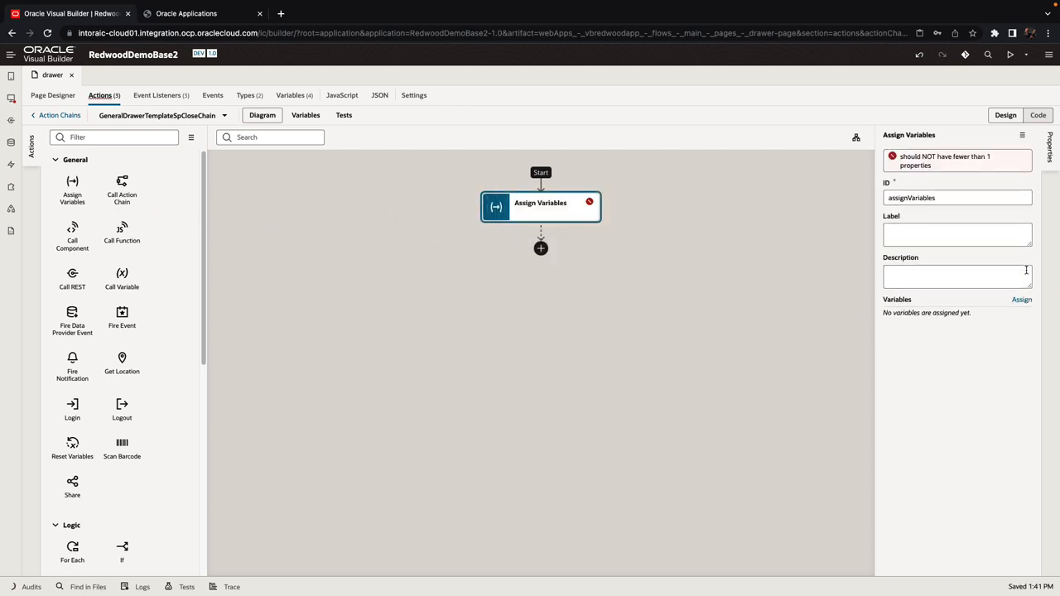
{"action": "left_click", "coordinate": [1021, 305]}
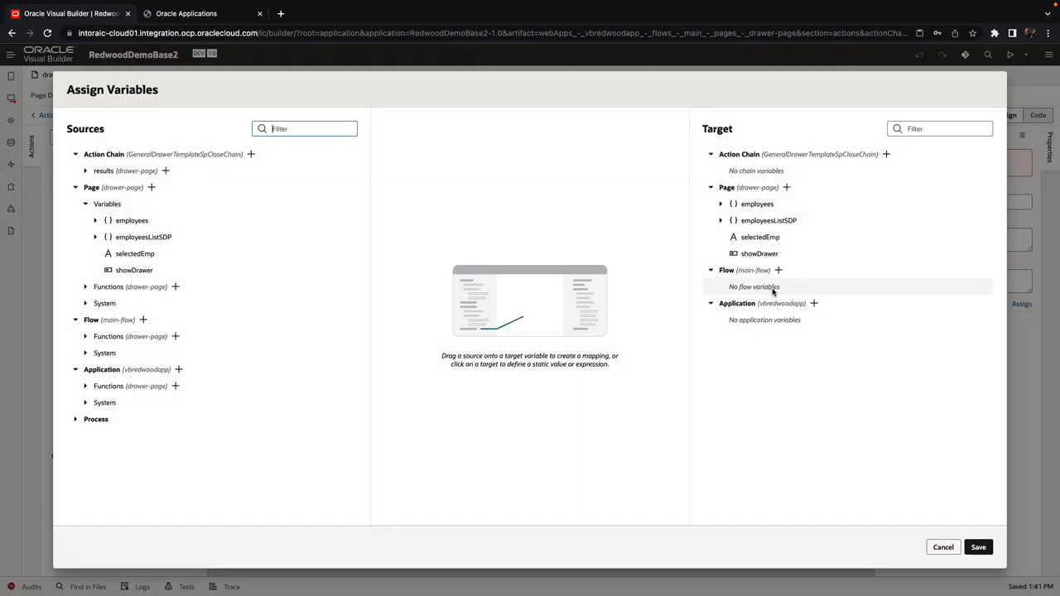
{"action": "left_click", "coordinate": [759, 253]}
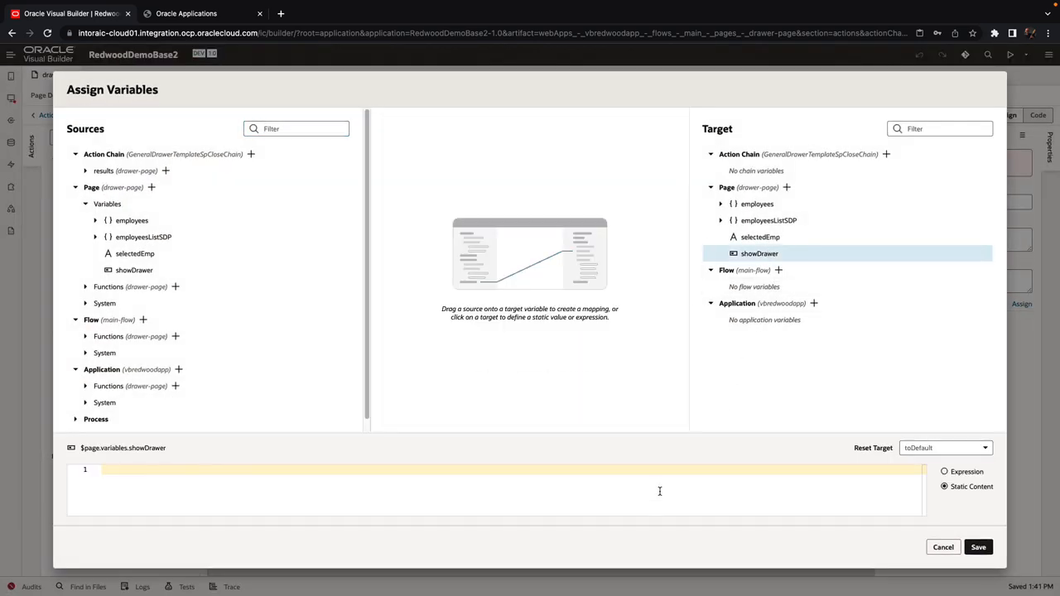
{"action": "type", "text": "false"}
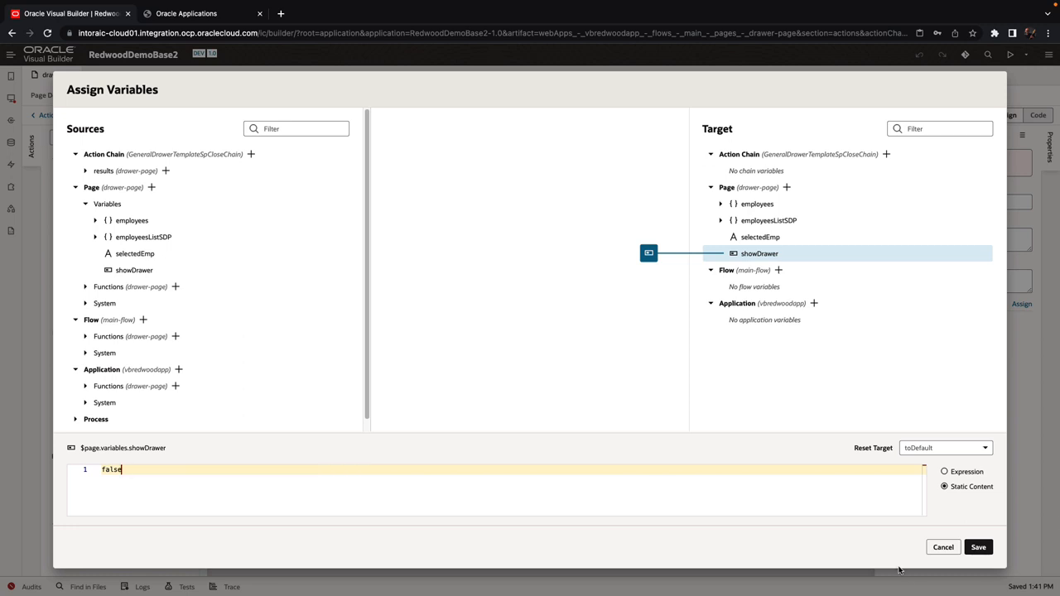
{"action": "left_click", "coordinate": [977, 547]}
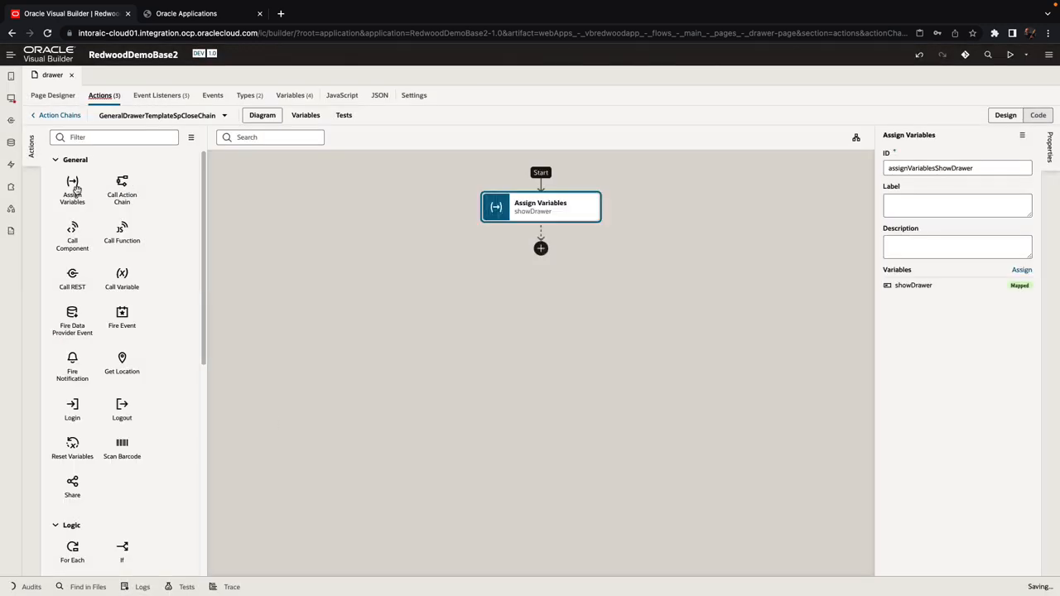
Step: Return to the drawer page layout and select the Form Layout inside the drawer via its picture input
{"action": "left_click", "coordinate": [53, 95]}
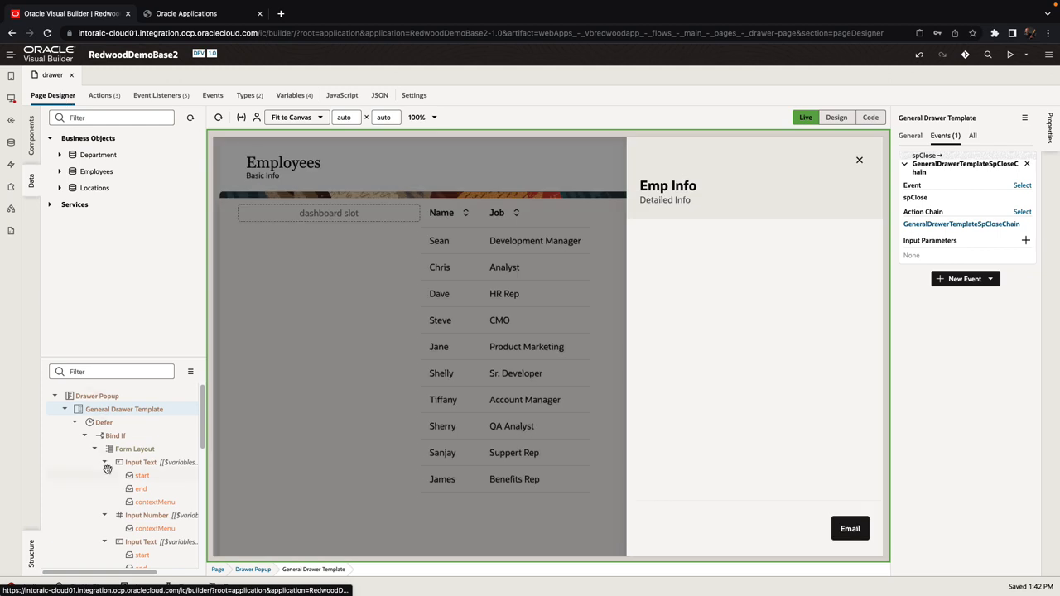
{"action": "left_click", "coordinate": [143, 474]}
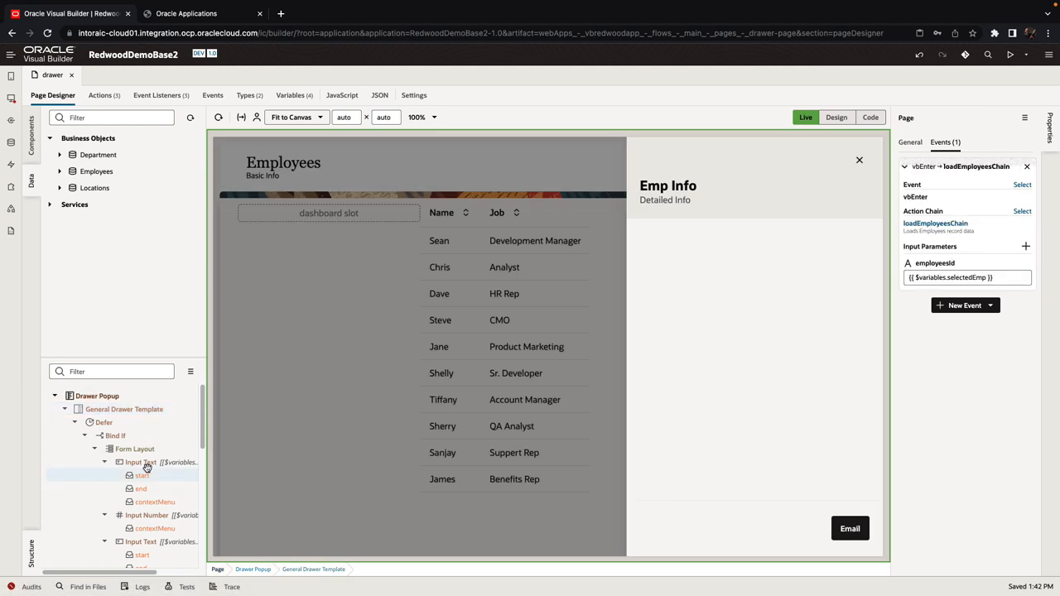
{"action": "left_click_drag", "start_coordinate": [132, 574], "coordinate": [162, 575]}
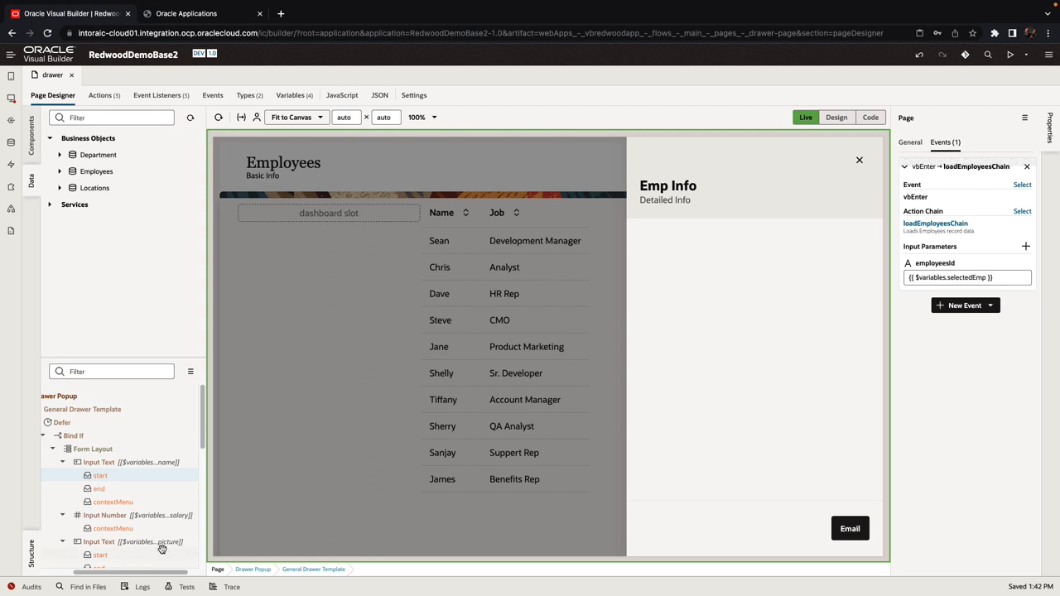
{"action": "left_click", "coordinate": [163, 541]}
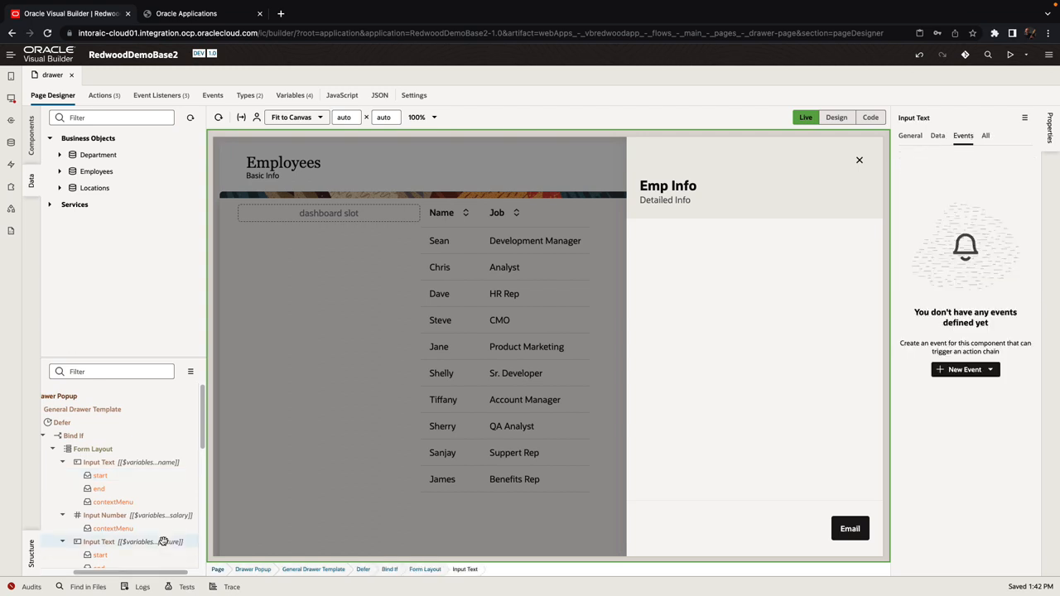
{"action": "left_click", "coordinate": [93, 448]}
Step: Place an Avatar component at the top of the drawer form and set its size to Extra Large
{"action": "left_click", "coordinate": [112, 117]}
{"action": "type", "text": "drawer"}
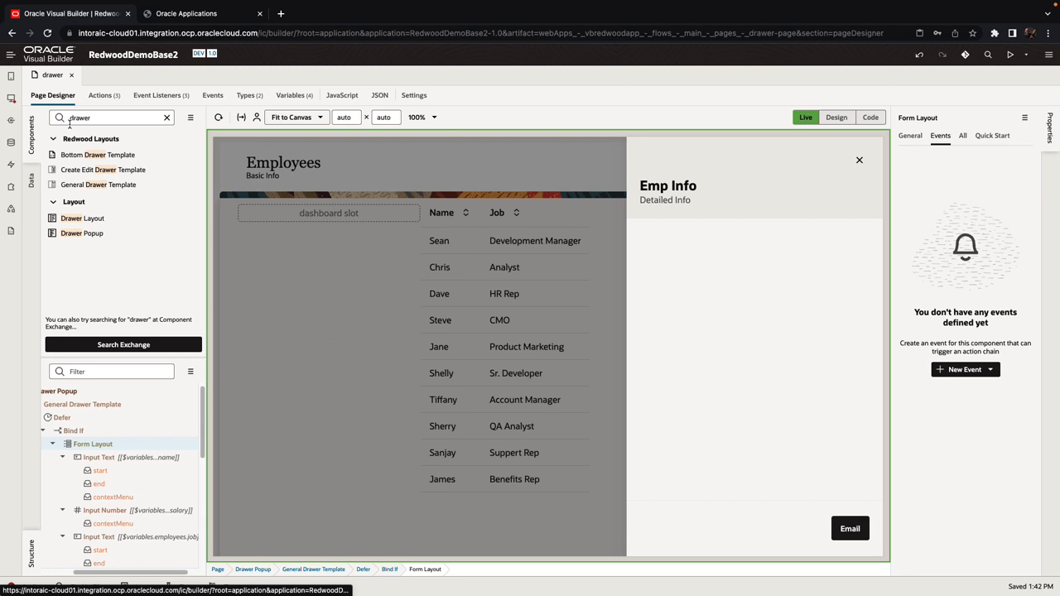
{"action": "type", "text": "avata"}
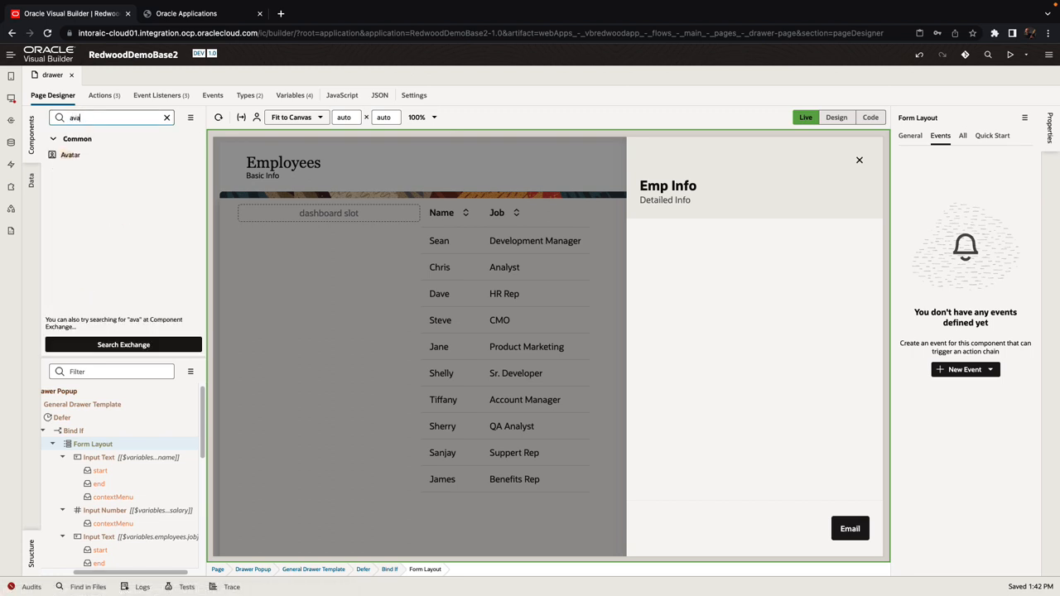
{"action": "left_click_drag", "start_coordinate": [70, 154], "coordinate": [104, 453]}
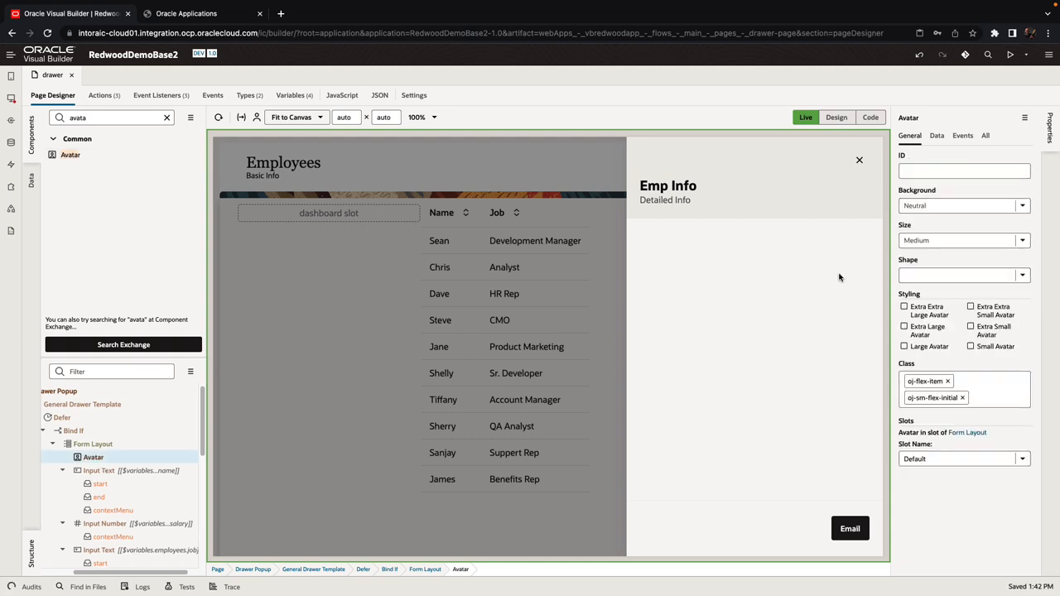
{"action": "left_click", "coordinate": [1002, 240]}
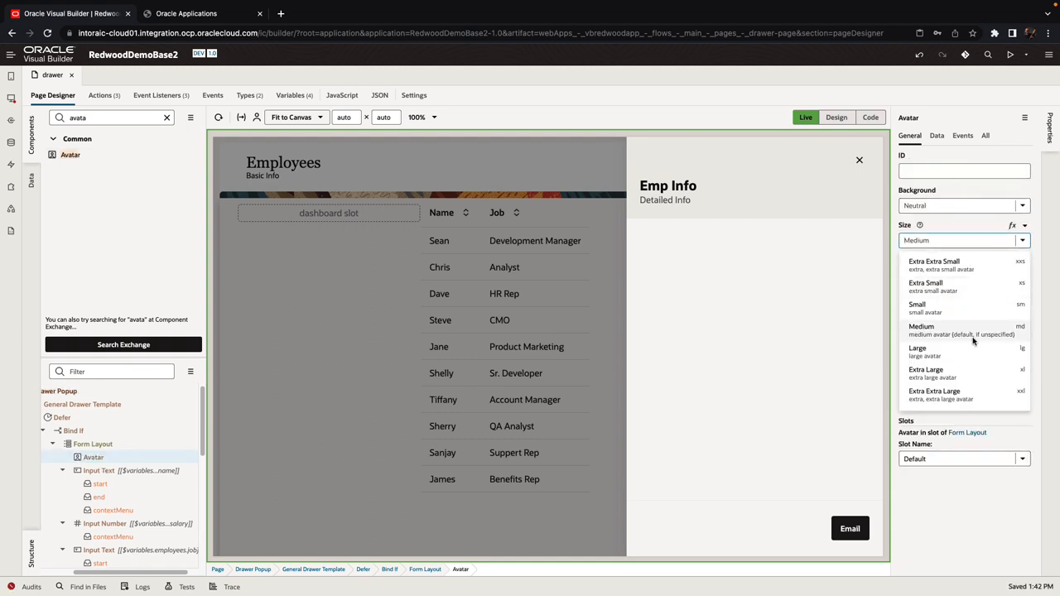
{"action": "left_click", "coordinate": [952, 372]}
Step: Bind the avatar's Src to employees.picture and launch the app preview
{"action": "left_click", "coordinate": [938, 135]}
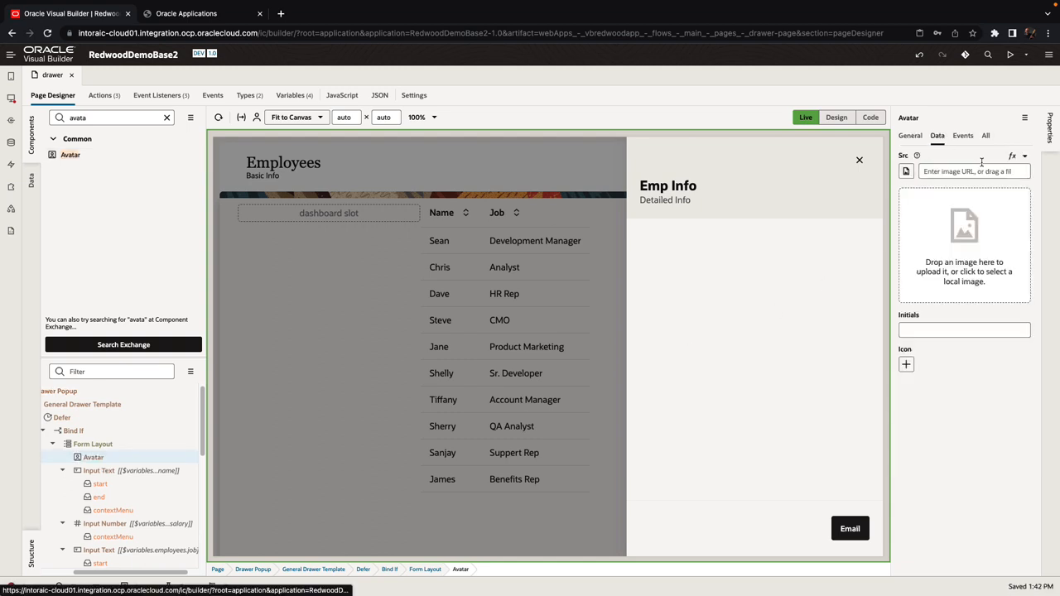
{"action": "left_click", "coordinate": [1026, 157]}
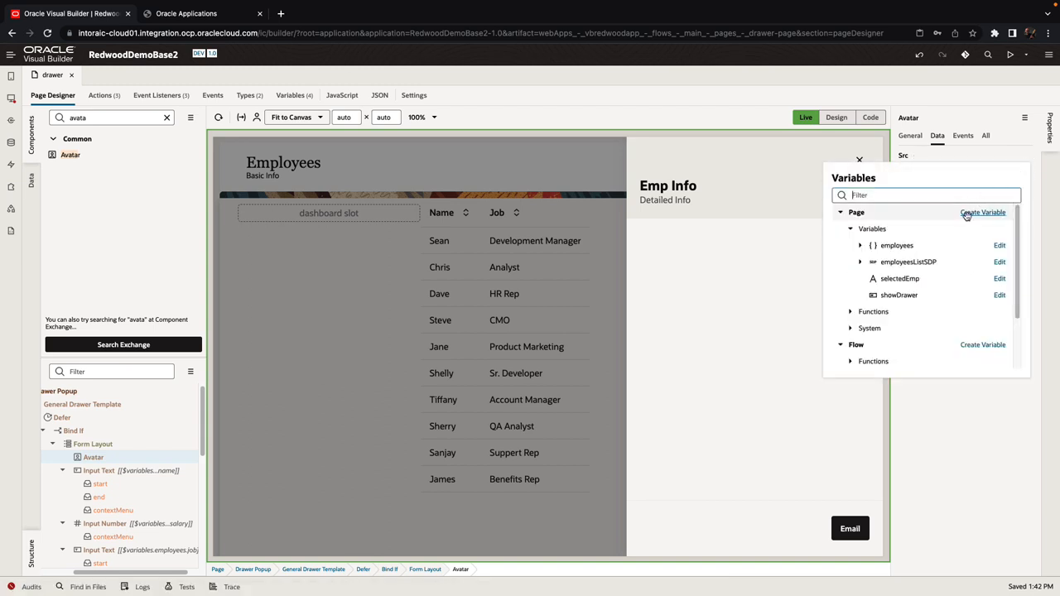
{"action": "left_click", "coordinate": [858, 246]}
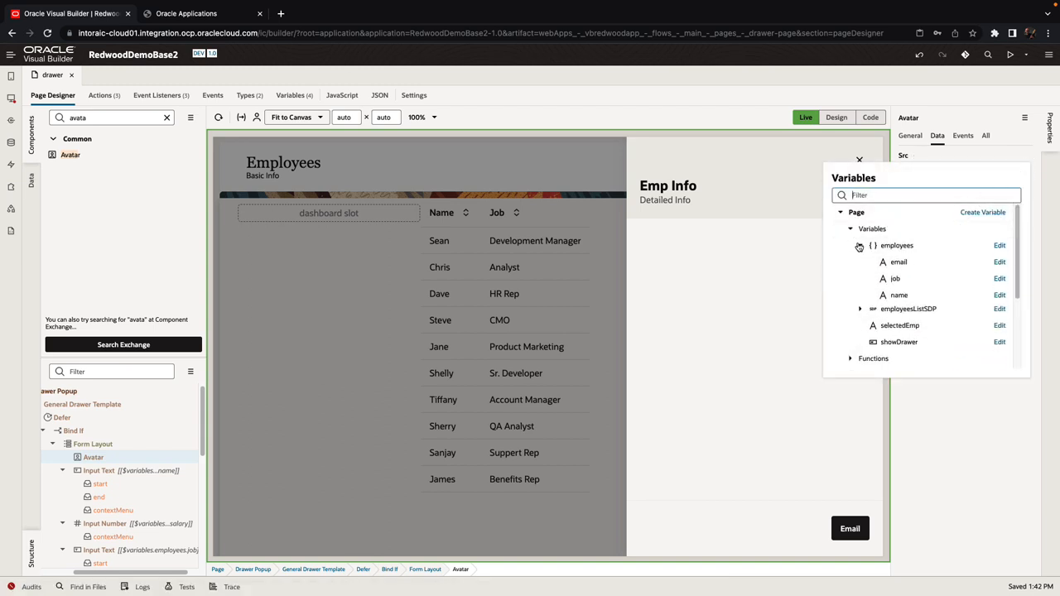
{"action": "left_click", "coordinate": [899, 312]}
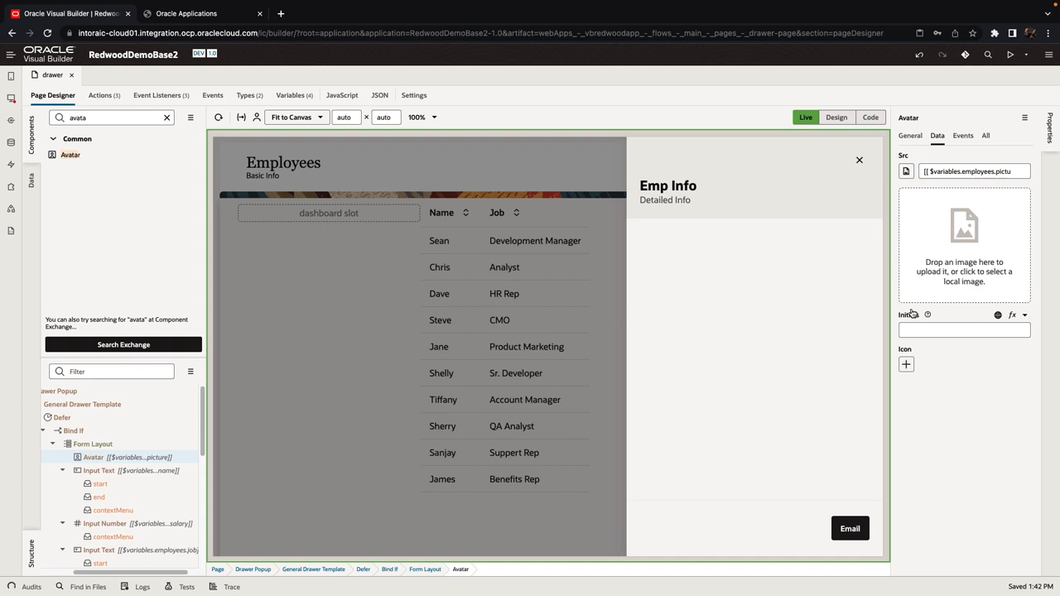
{"action": "left_click", "coordinate": [1010, 54]}
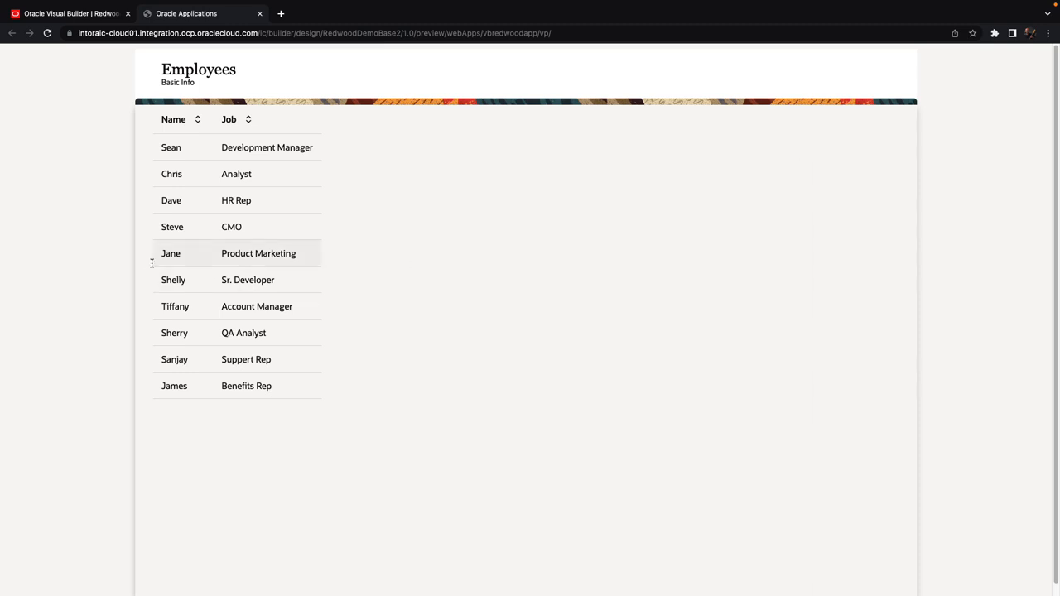
{"action": "left_click", "coordinate": [261, 227]}
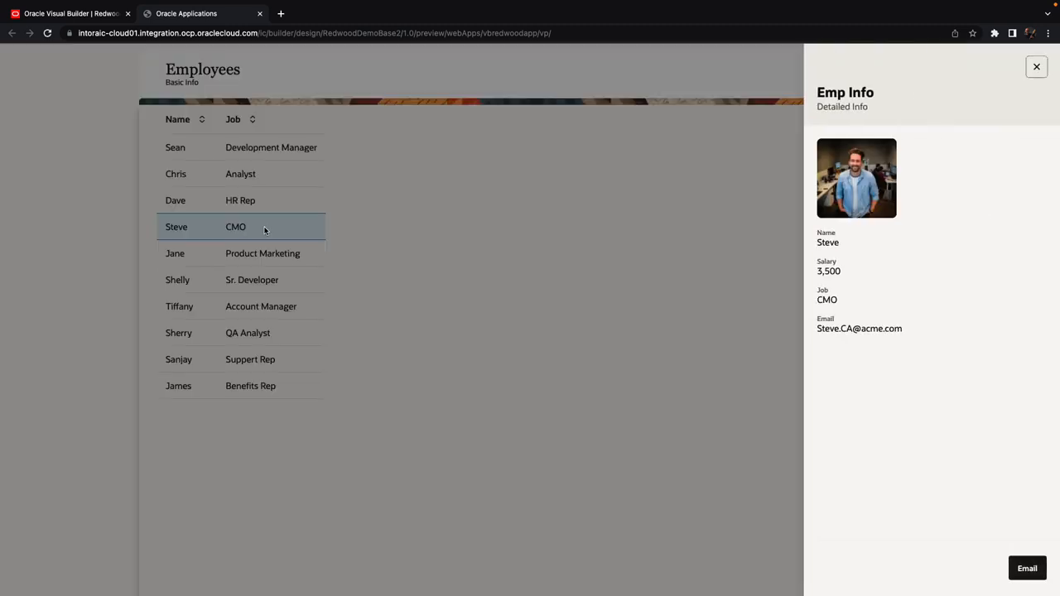
{"action": "left_click", "coordinate": [1035, 66]}
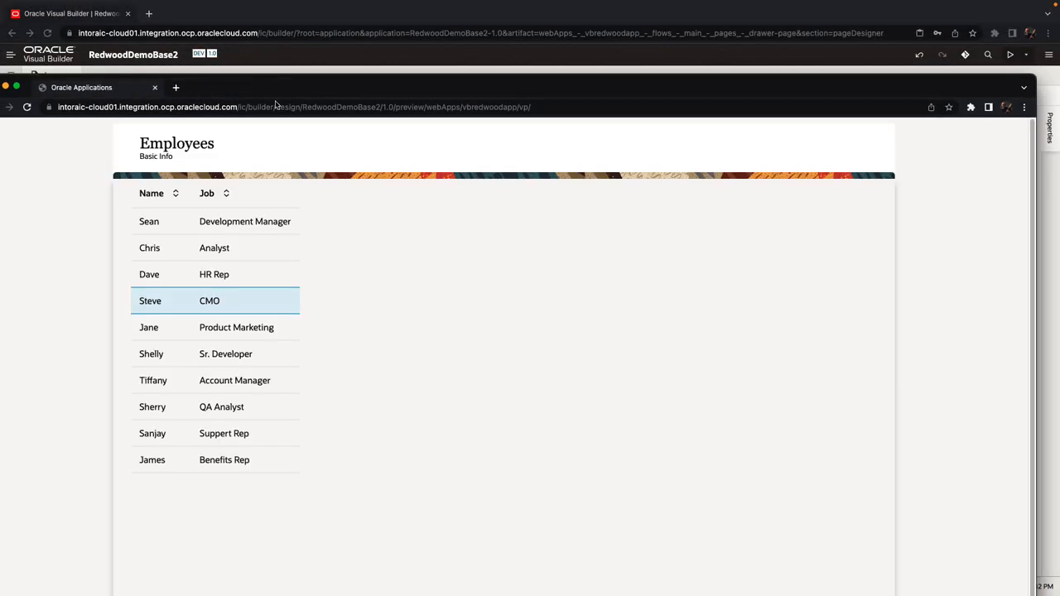
Step: Shrink the preview to phone width, view Tiffany's drawer with her photo avatar, then open Sherry's drawer
{"action": "left_click_drag", "start_coordinate": [1035, 239], "coordinate": [256, 240]}
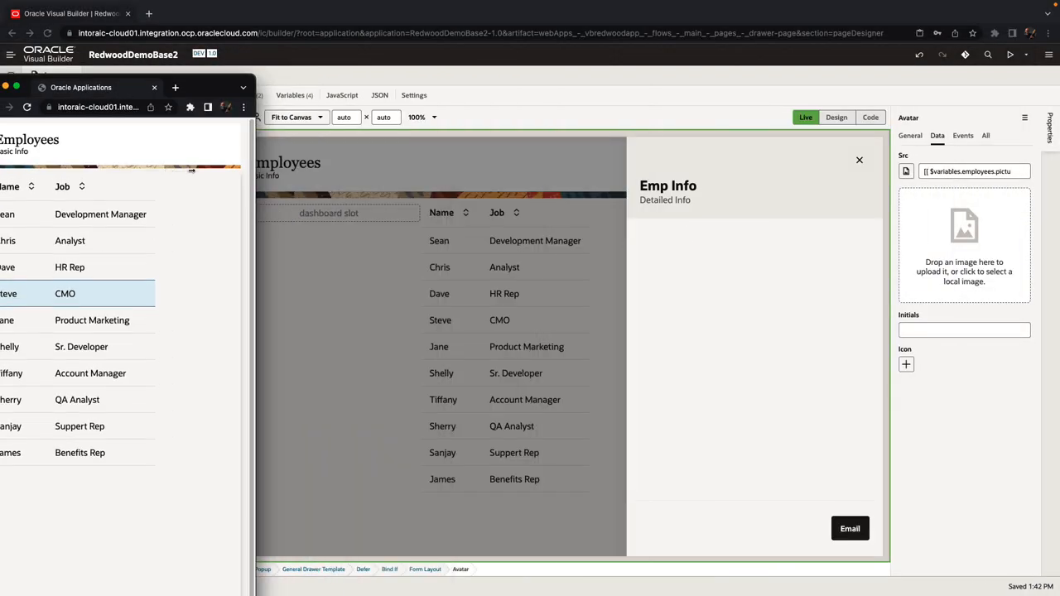
{"action": "left_click_drag", "start_coordinate": [222, 91], "coordinate": [494, 53]}
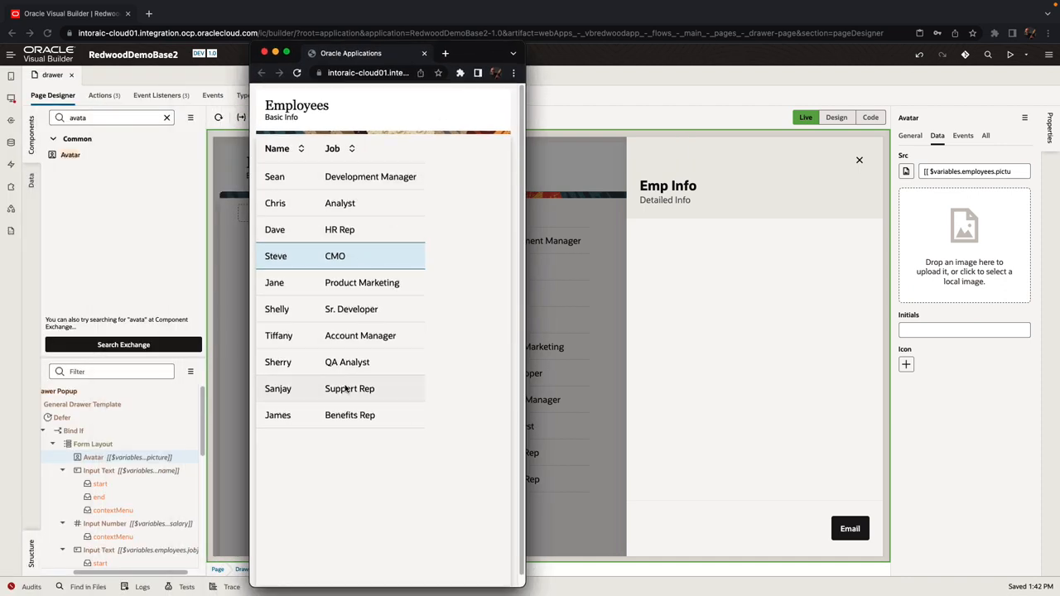
{"action": "left_click", "coordinate": [360, 335]}
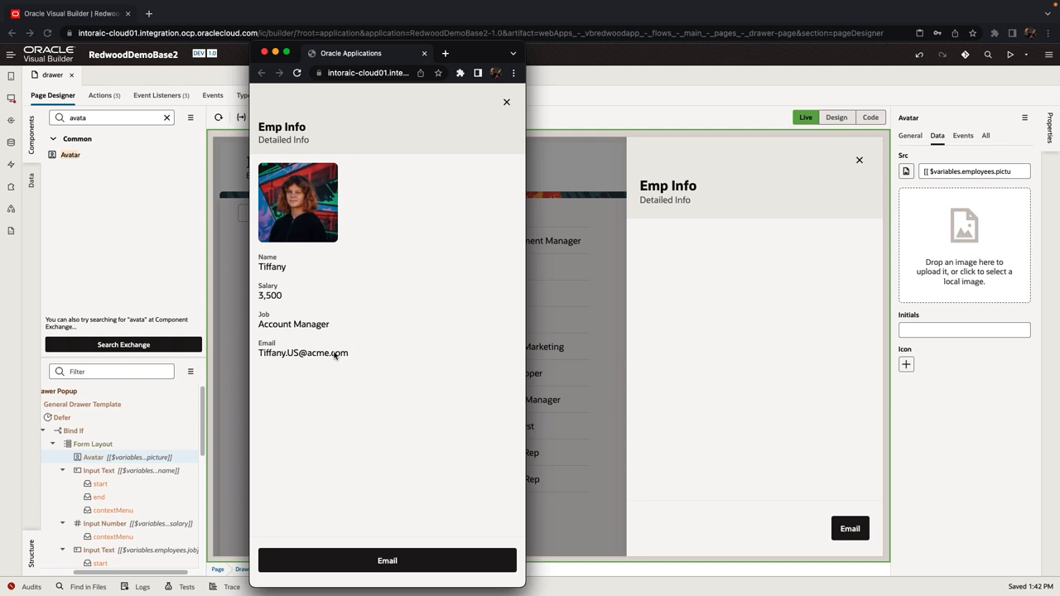
{"action": "left_click", "coordinate": [505, 102]}
{"action": "left_click", "coordinate": [356, 366]}
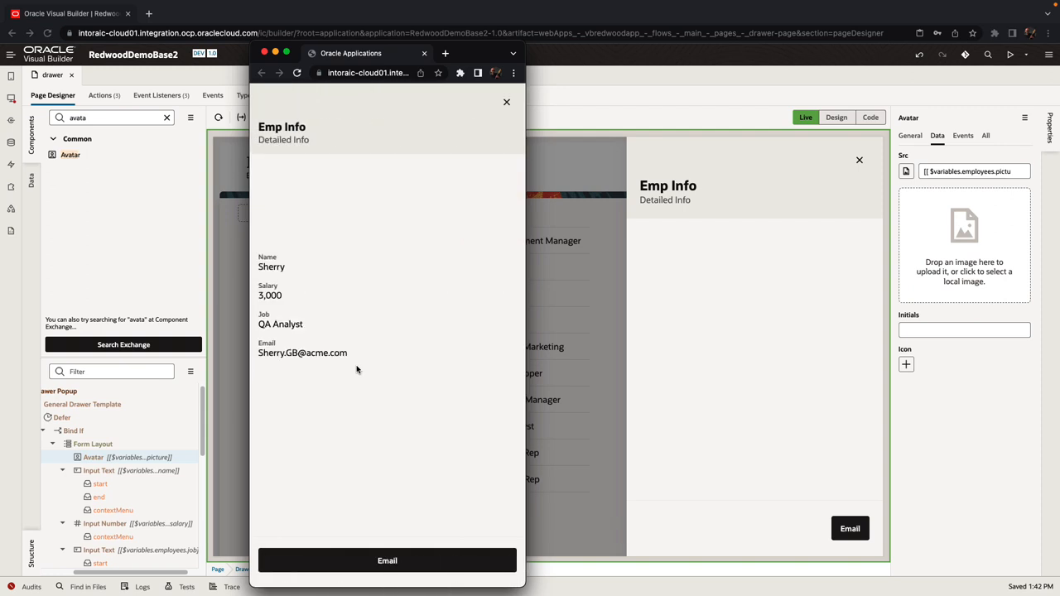